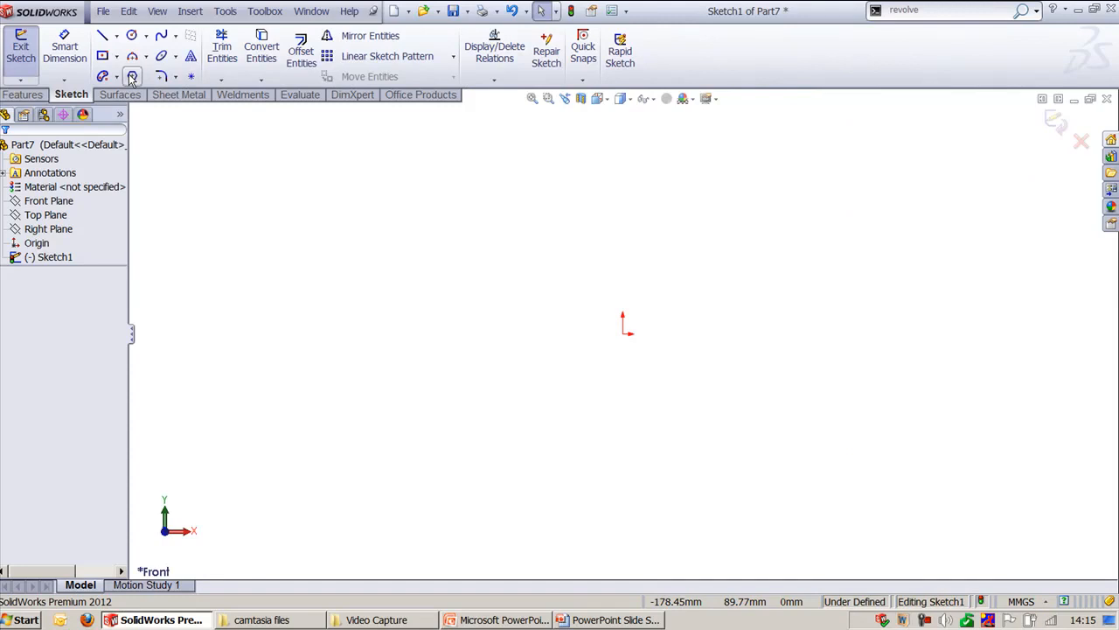
Step: Sketch a six-sided polygon with an inscribed circle about 104 mm in diameter, centred on the origin
{"action": "left_click", "coordinate": [225, 10]}
{"action": "mouse_move", "coordinate": [306, 192]}
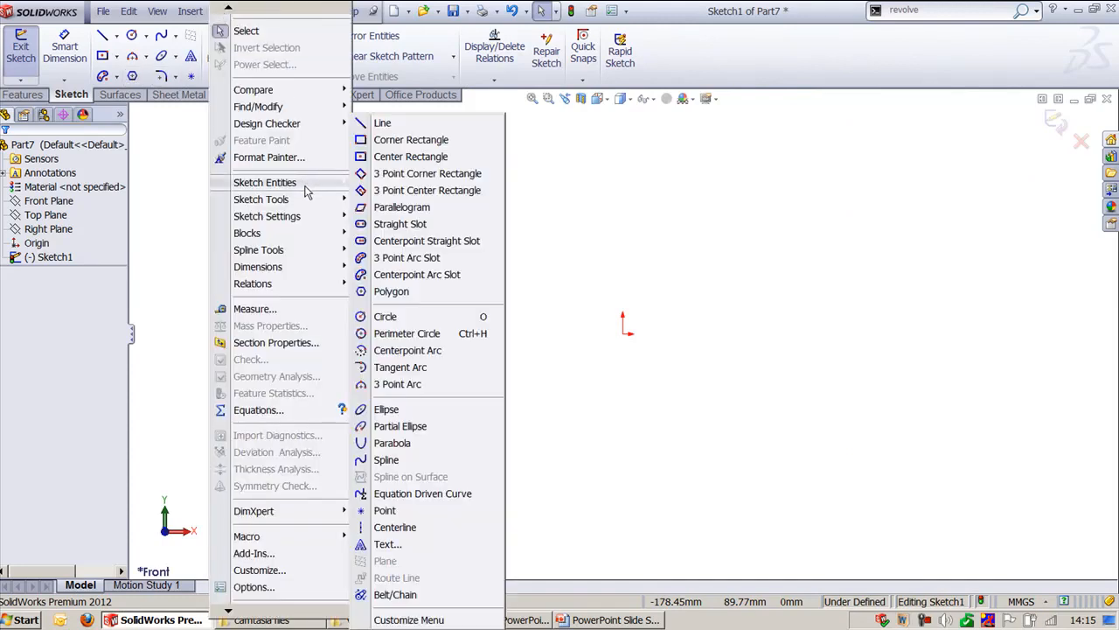
{"action": "left_click", "coordinate": [394, 291]}
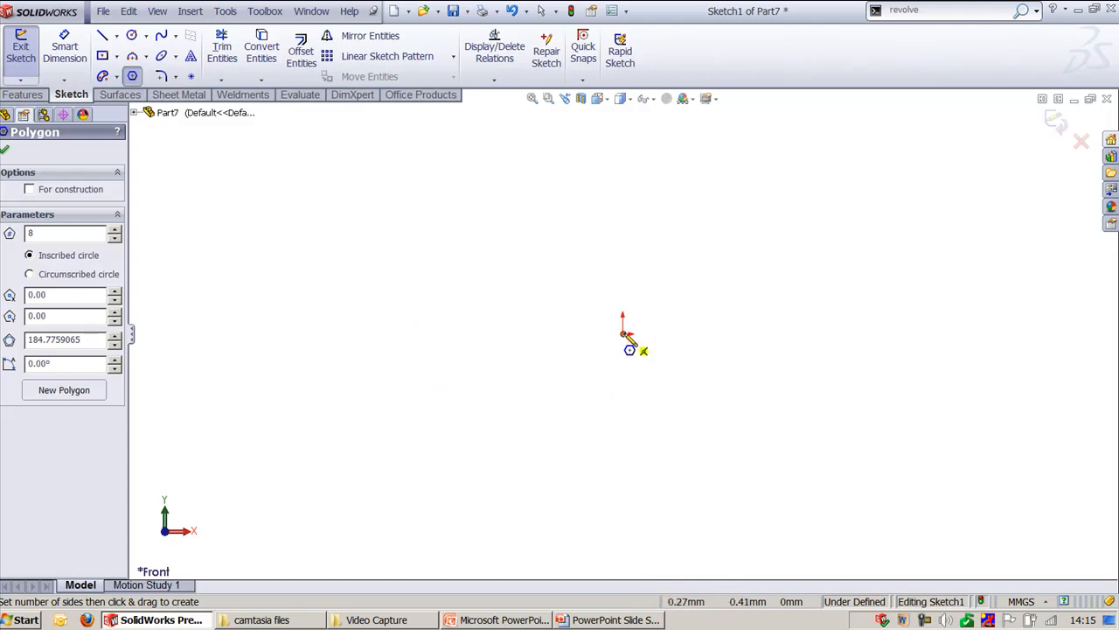
{"action": "left_click_drag", "start_coordinate": [624, 334], "coordinate": [770, 334]}
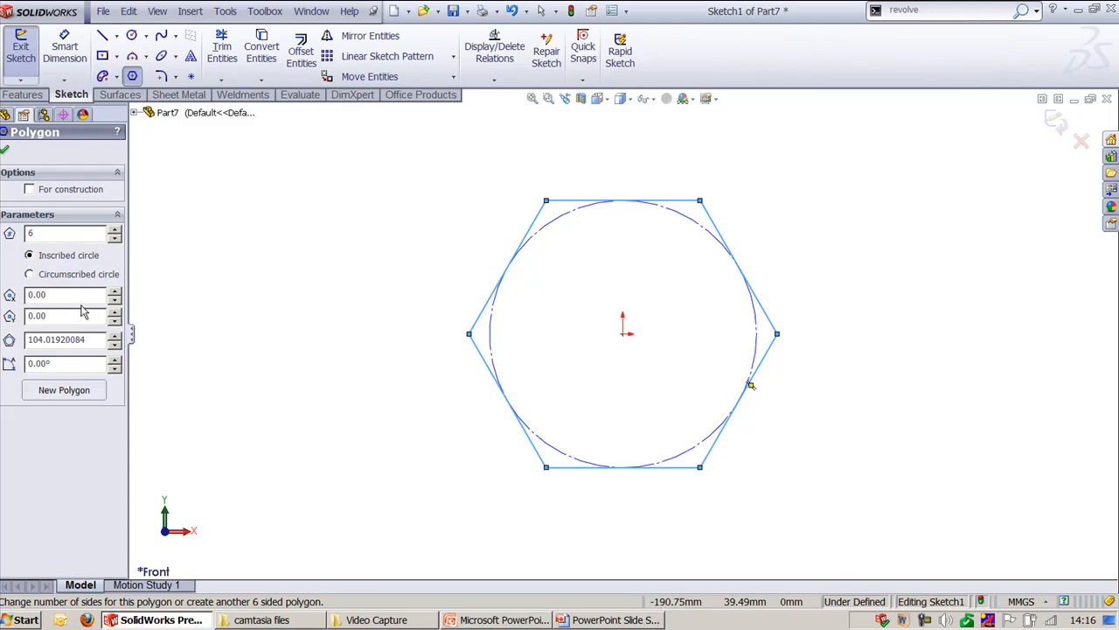
Step: Set the polygon's inscribed circle diameter to 80 mm and accept the parameters
{"action": "double_click", "coordinate": [105, 339]}
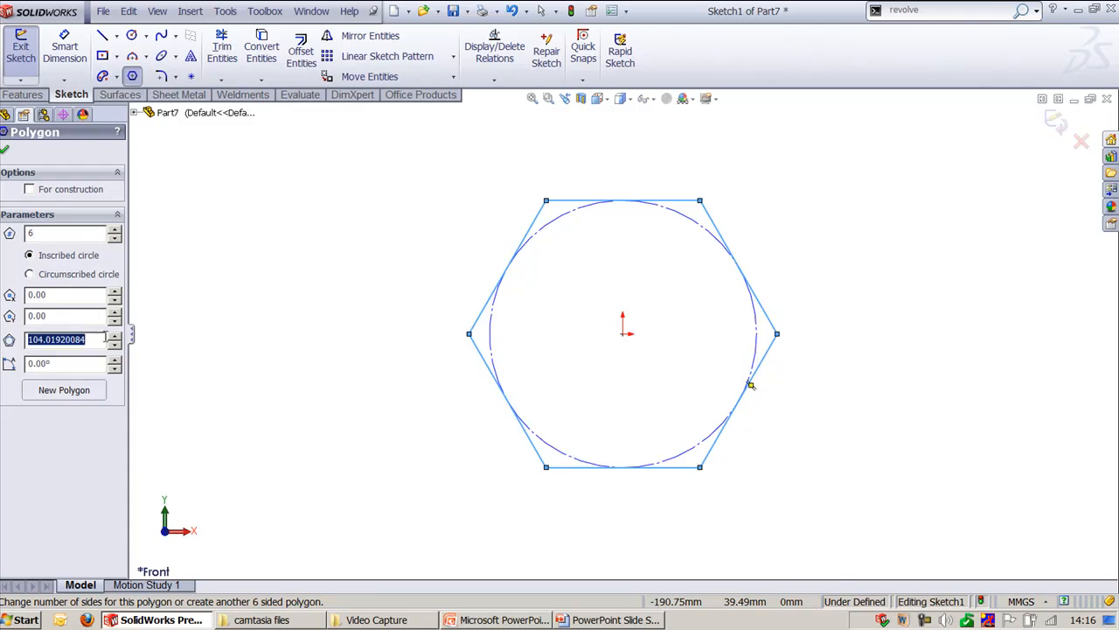
{"action": "type", "text": "80"}
{"action": "key", "text": "Return"}
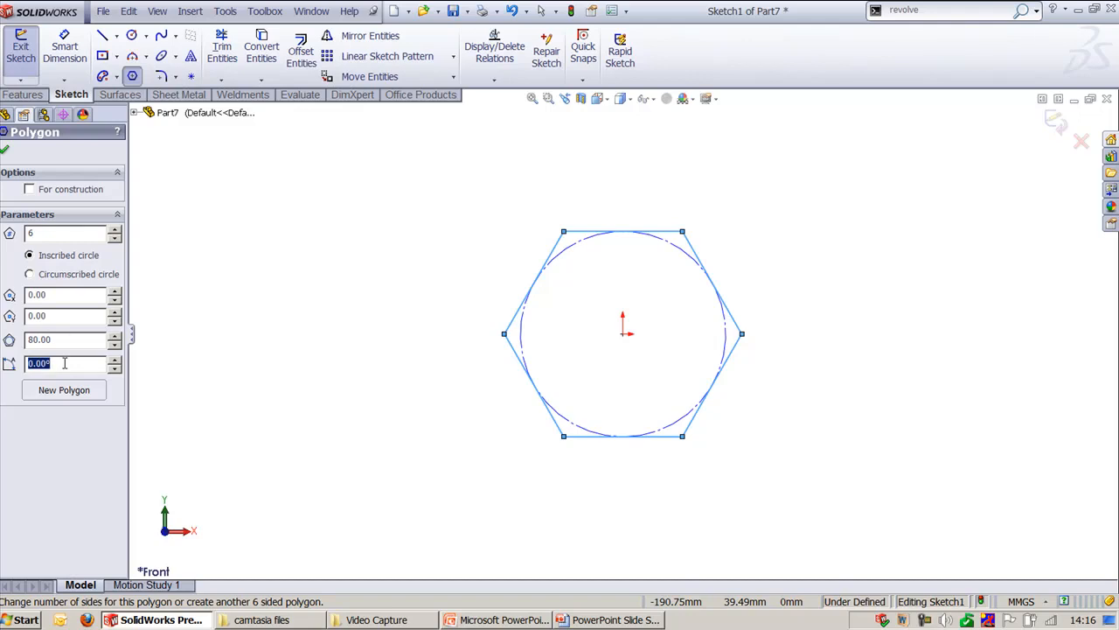
{"action": "left_click", "coordinate": [5, 151]}
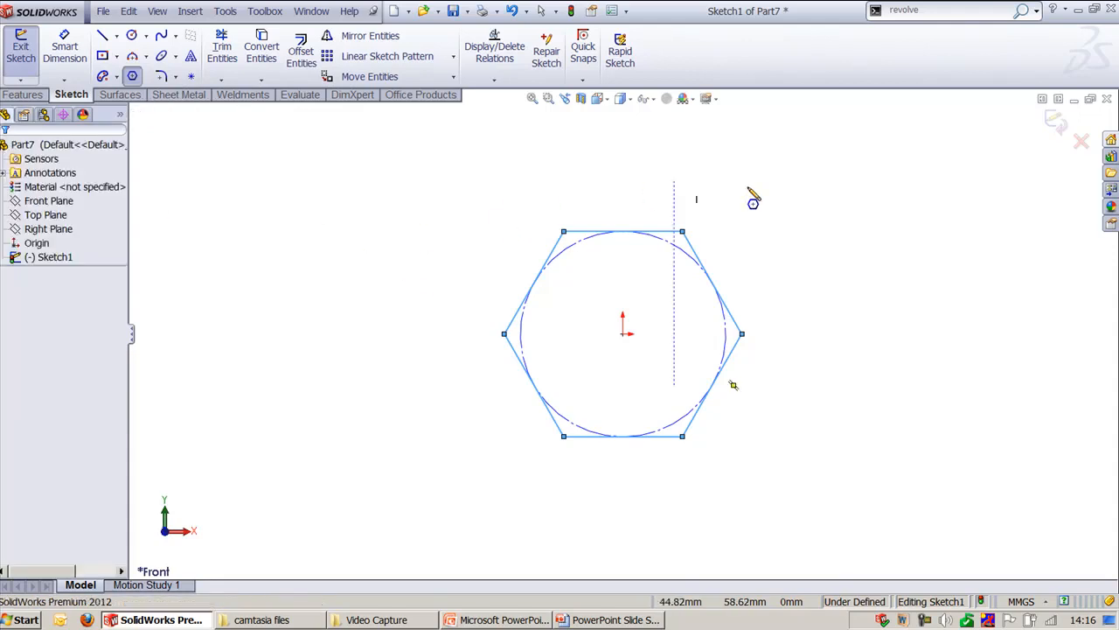
Step: Sketch a second, smaller hexagon to the right of the first, level with the origin
{"action": "middle_click_drag", "start_coordinate": [913, 296], "coordinate": [800, 327], "text": "ctrl"}
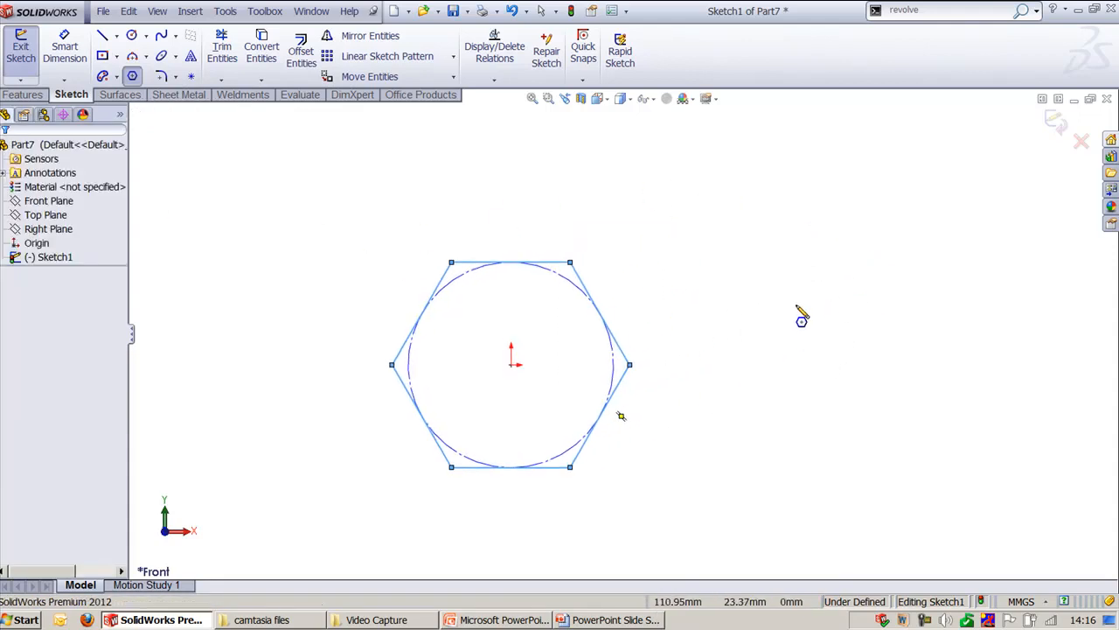
{"action": "left_click", "coordinate": [822, 364]}
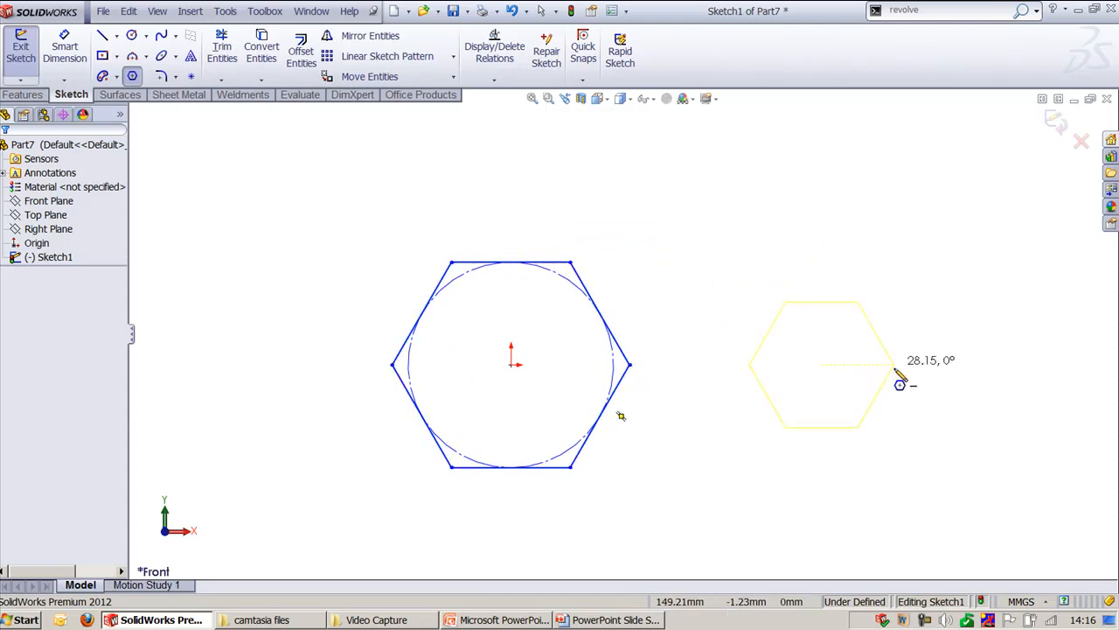
{"action": "left_click", "coordinate": [902, 365]}
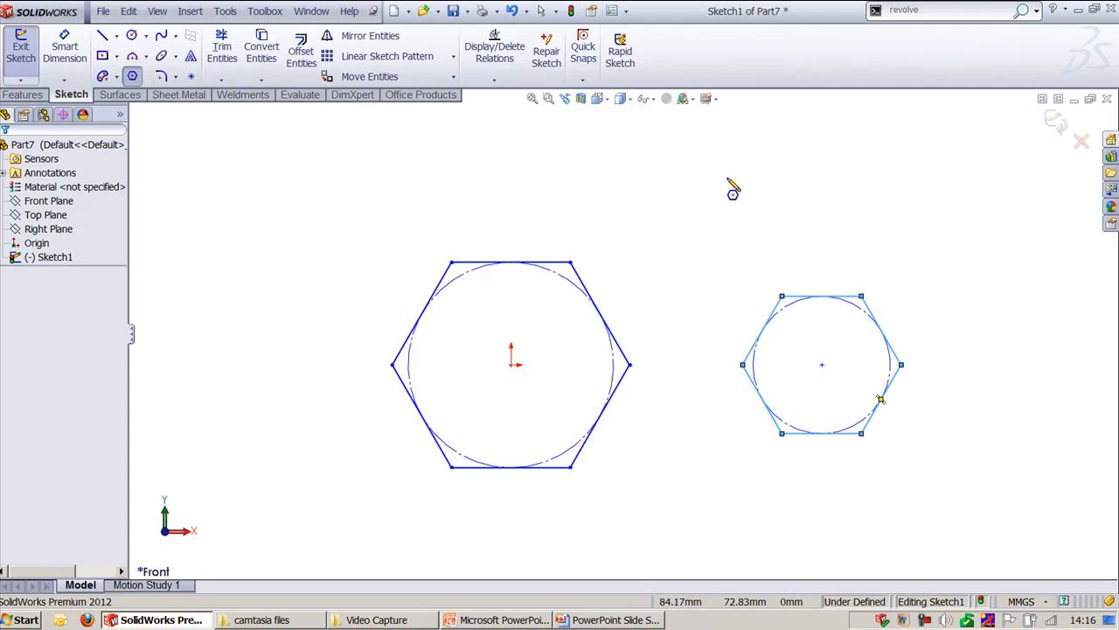
{"action": "key", "text": "Escape"}
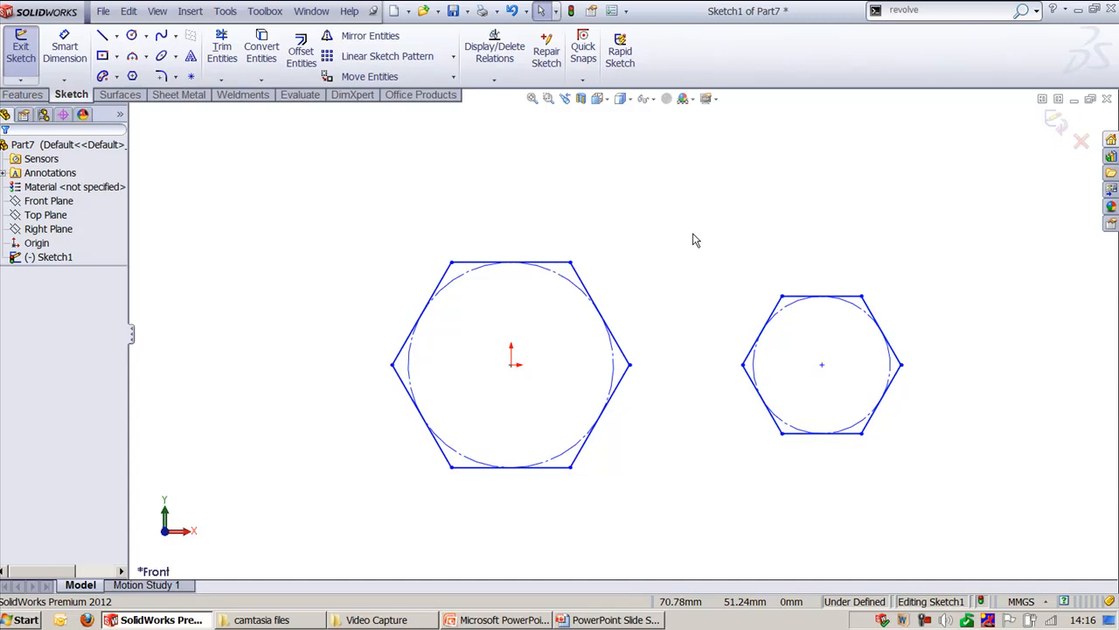
Step: Delete both hexagons from the sketch
{"action": "left_click_drag", "start_coordinate": [692, 241], "coordinate": [942, 478]}
{"action": "key", "text": "Delete"}
{"action": "left_click_drag", "start_coordinate": [329, 215], "coordinate": [714, 504]}
{"action": "key", "text": "Delete"}
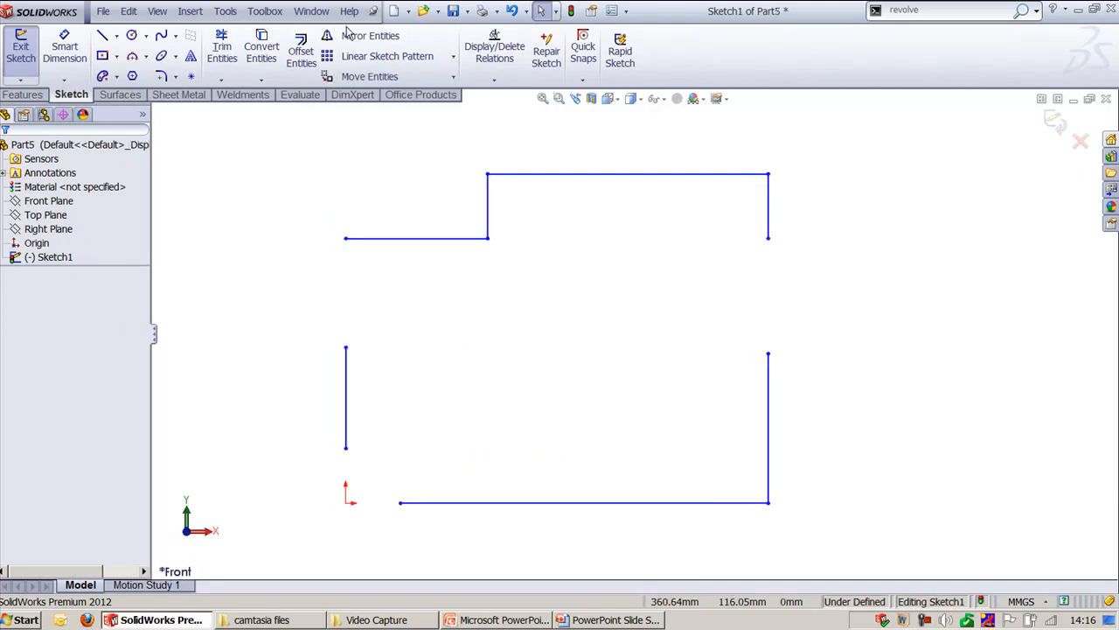
{"action": "left_click", "coordinate": [224, 11]}
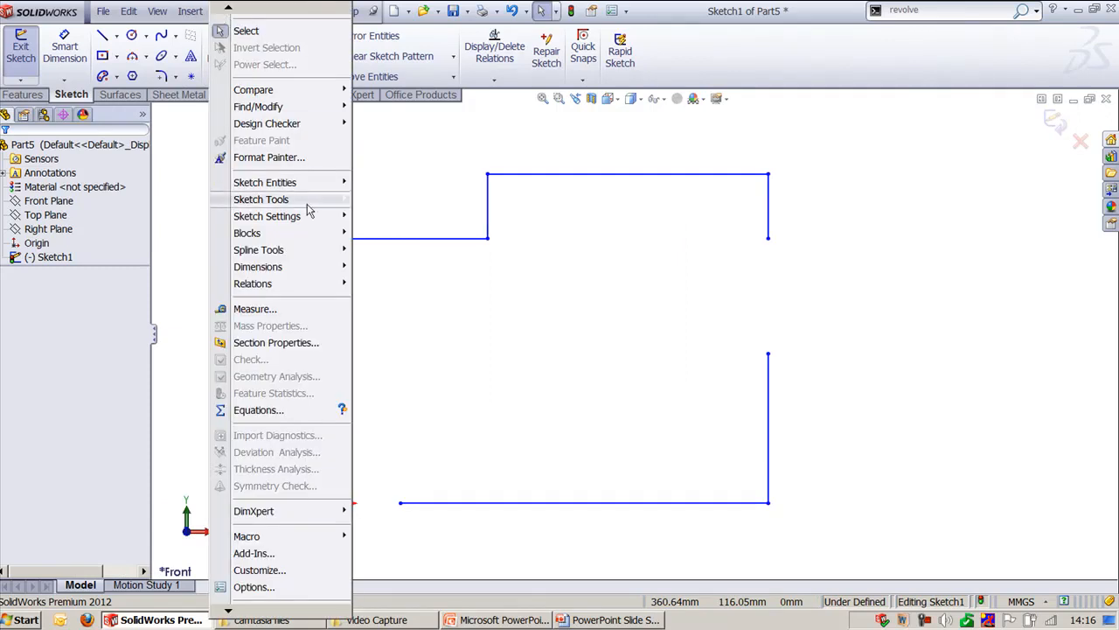
{"action": "mouse_move", "coordinate": [309, 203]}
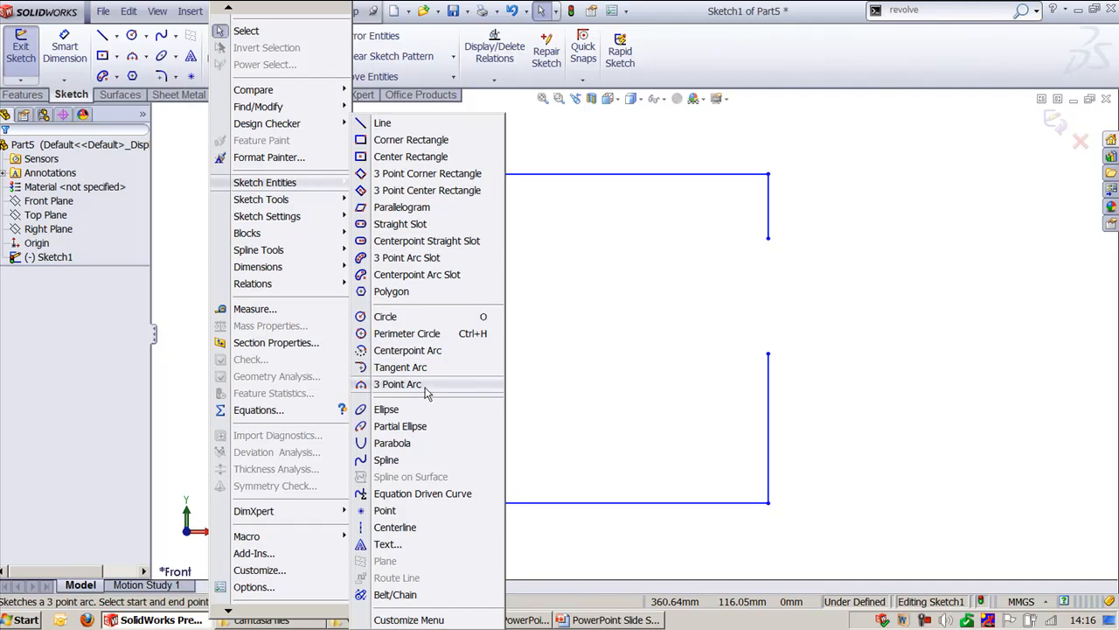
{"action": "left_click", "coordinate": [908, 299]}
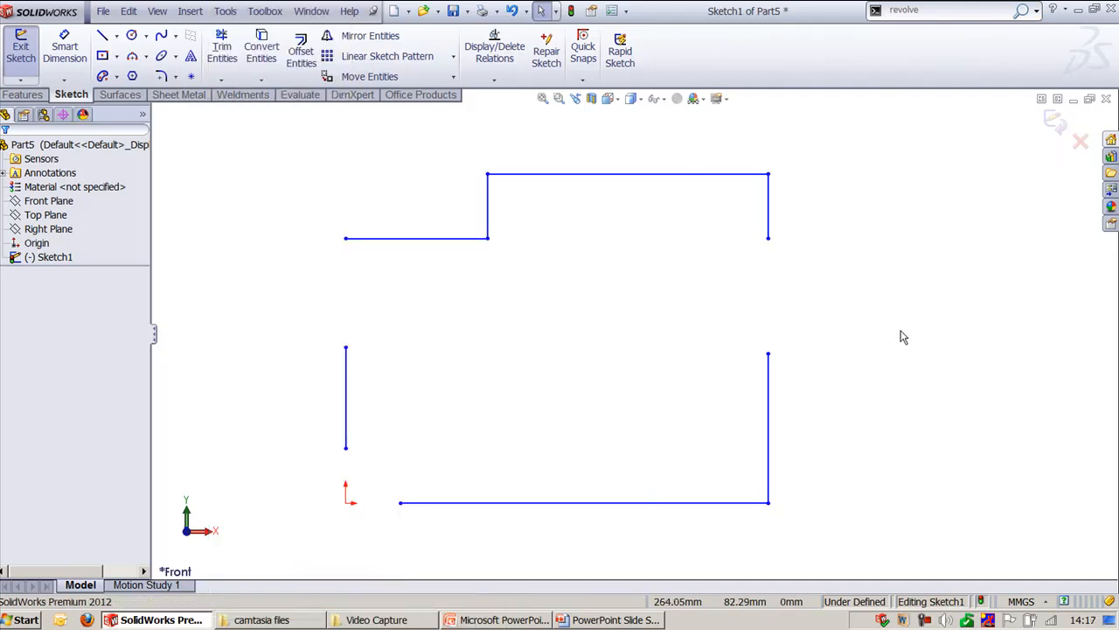
Step: Sketch two centre circles: radius about 31 mm on the profile's lower-right corner, and radius about 32 mm in the free space to its right
{"action": "left_click", "coordinate": [146, 36]}
{"action": "key", "text": "c"}
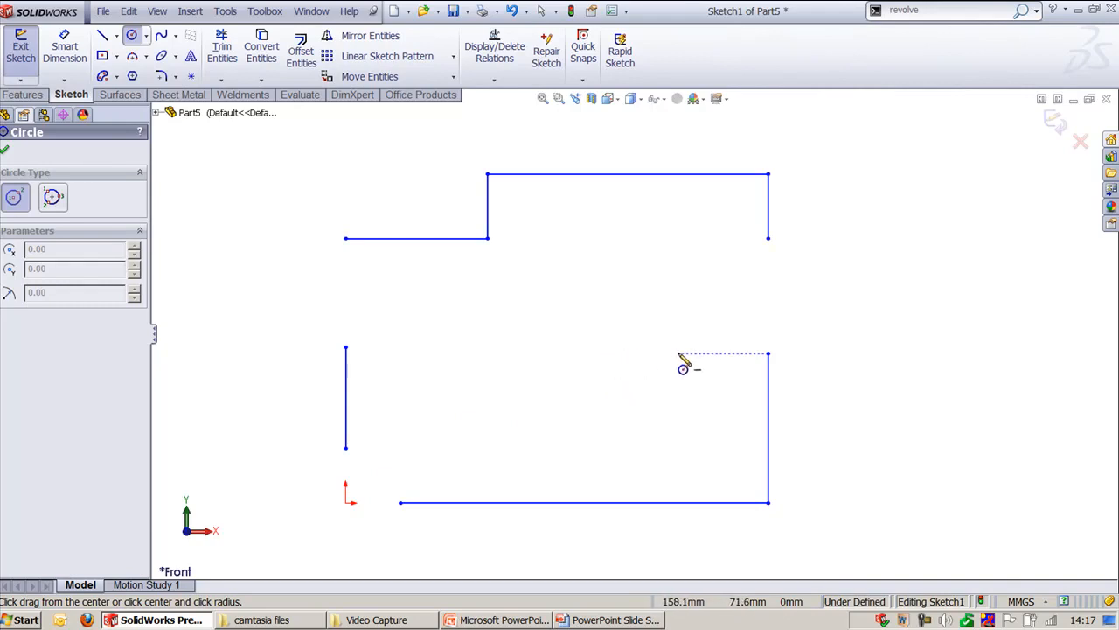
{"action": "left_click", "coordinate": [769, 500]}
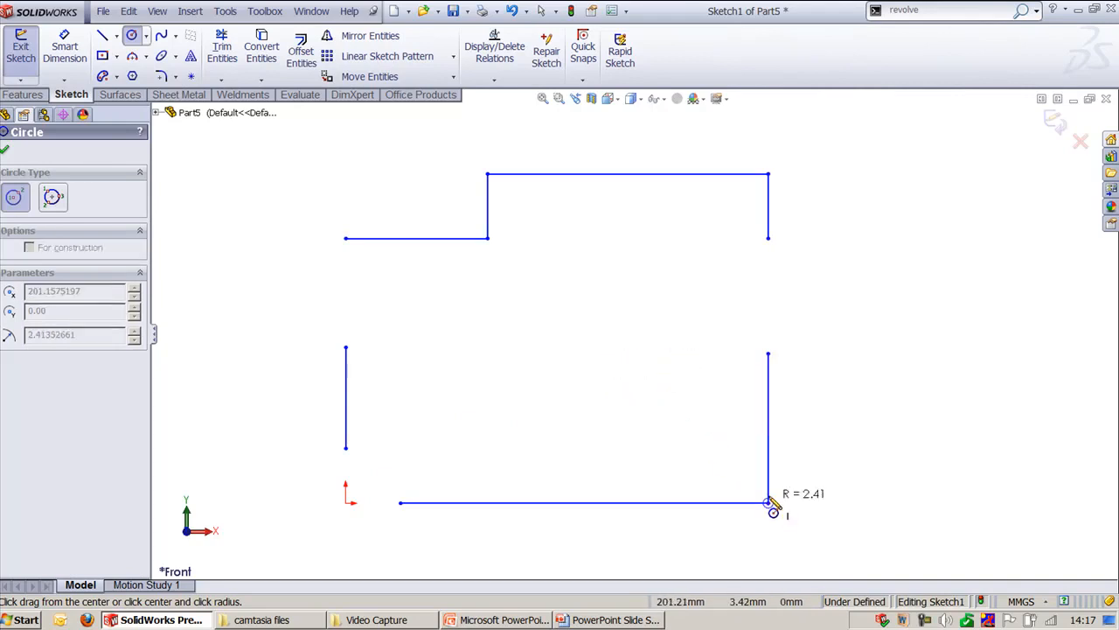
{"action": "left_click", "coordinate": [768, 437]}
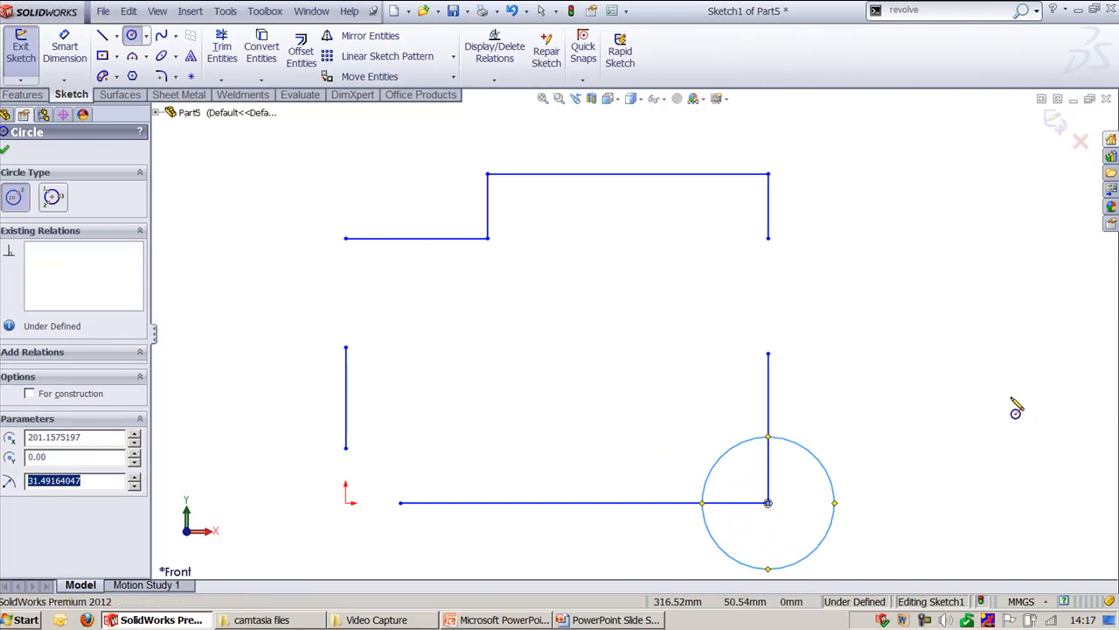
{"action": "left_click", "coordinate": [993, 347]}
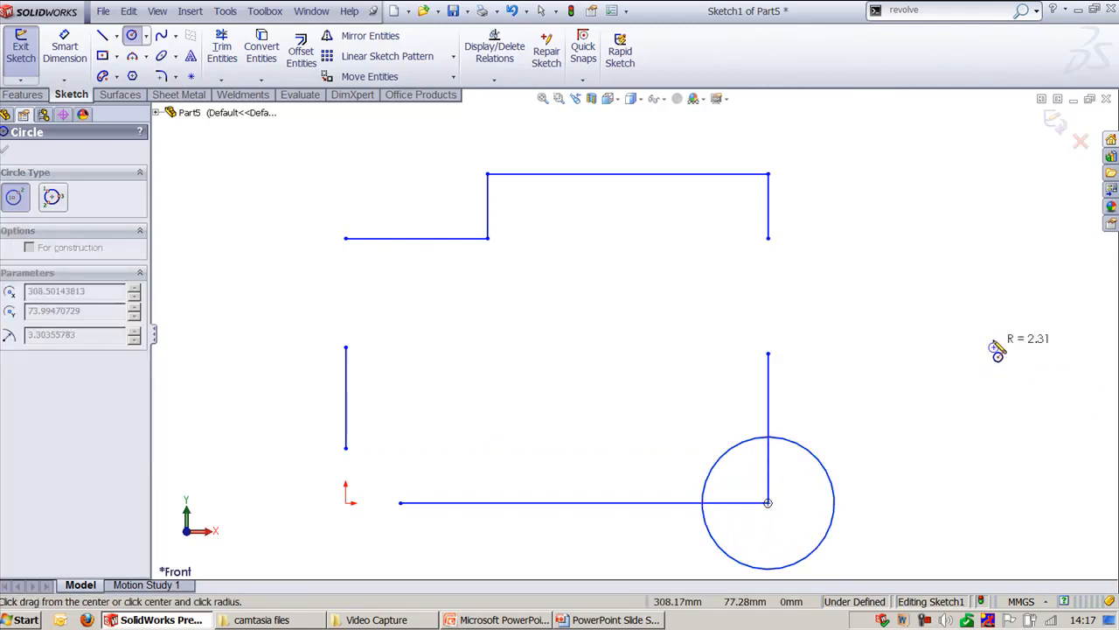
{"action": "left_click", "coordinate": [993, 280]}
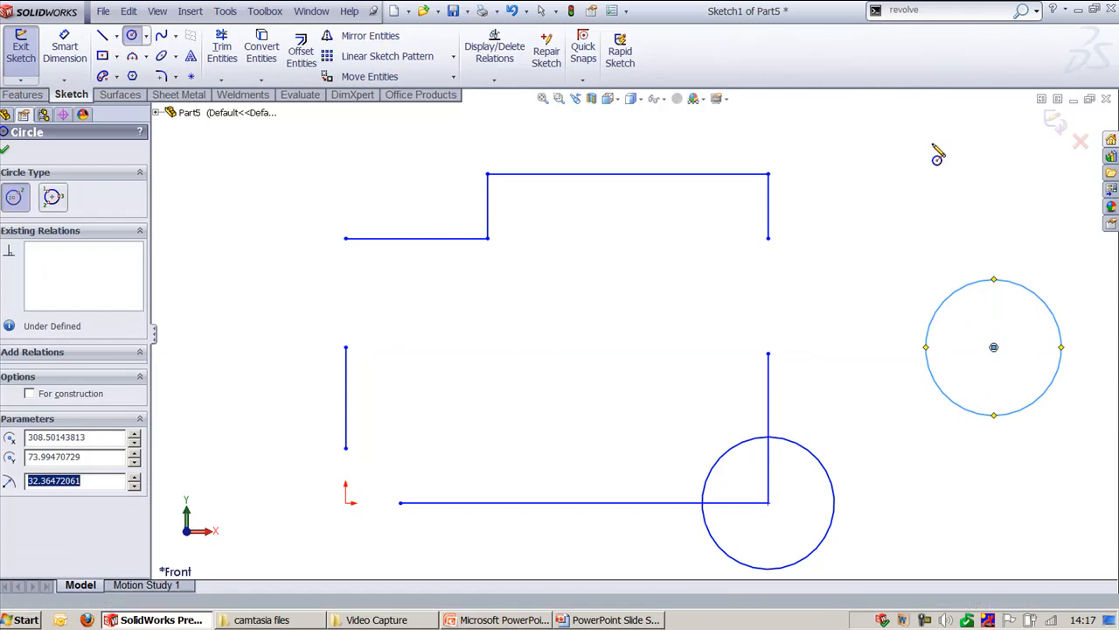
Step: Try a perimeter circle through both circle centres and the lower end of the upper-right vertical line, and undo it
{"action": "left_click", "coordinate": [57, 201]}
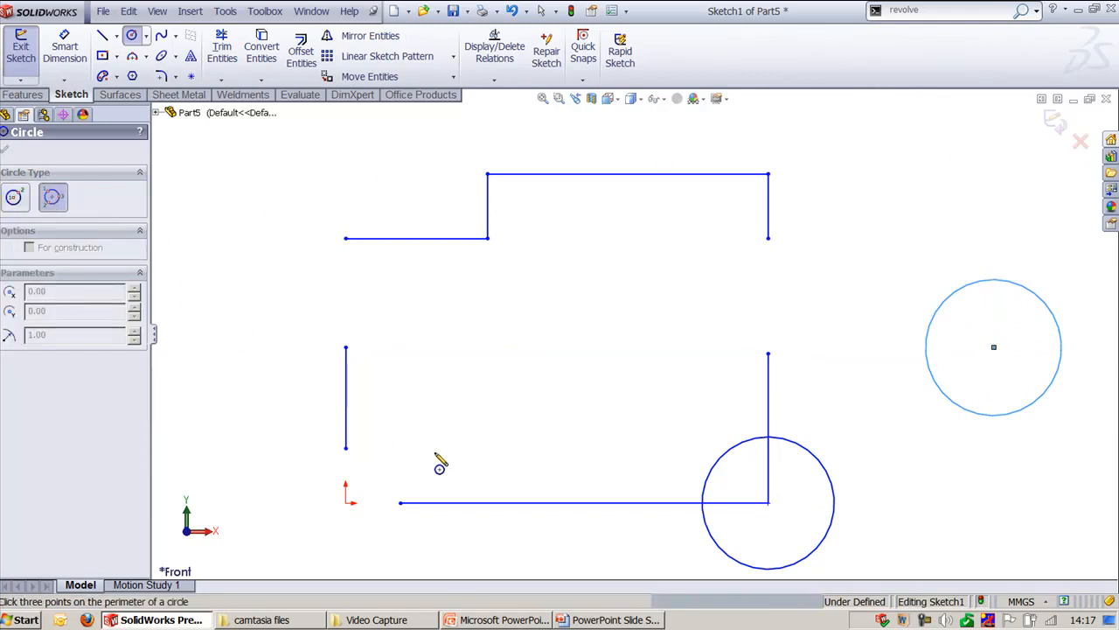
{"action": "left_click", "coordinate": [768, 502]}
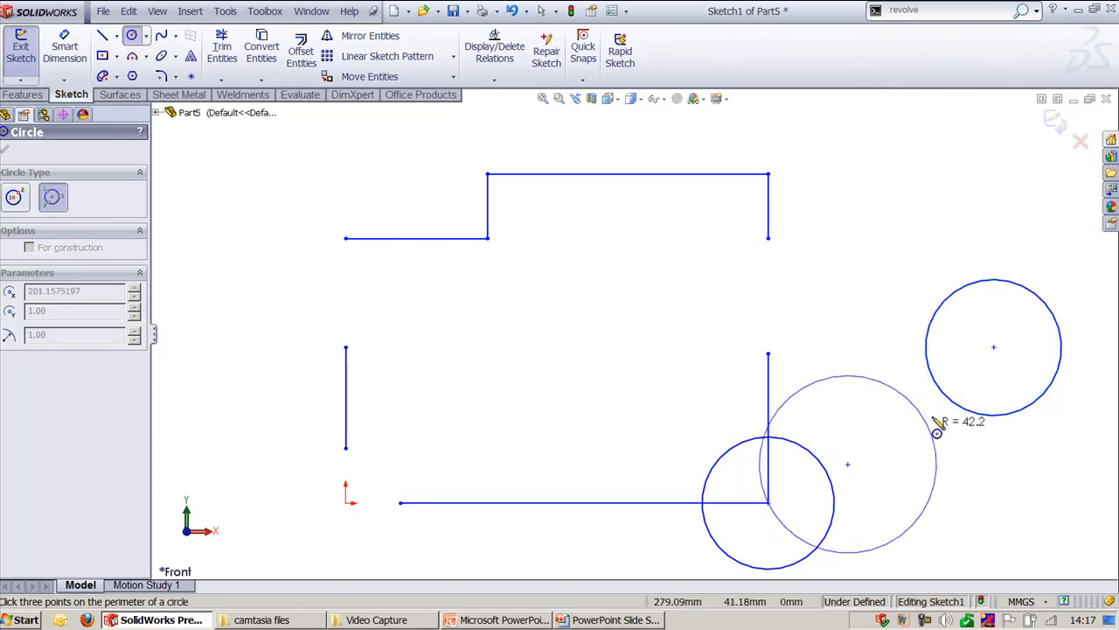
{"action": "left_click", "coordinate": [994, 348]}
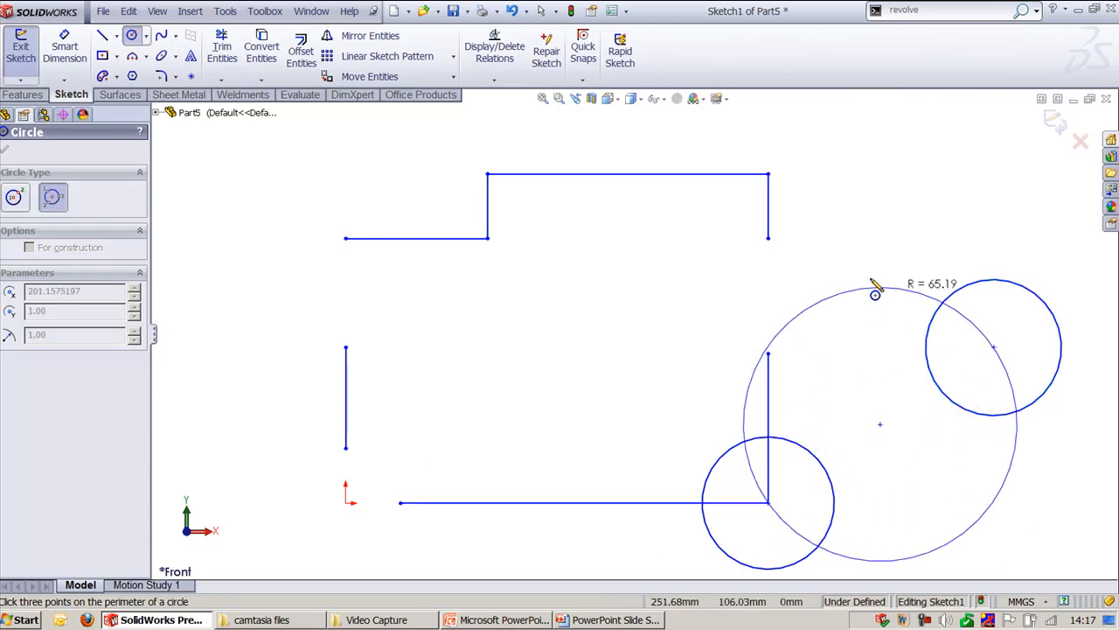
{"action": "left_click", "coordinate": [768, 239]}
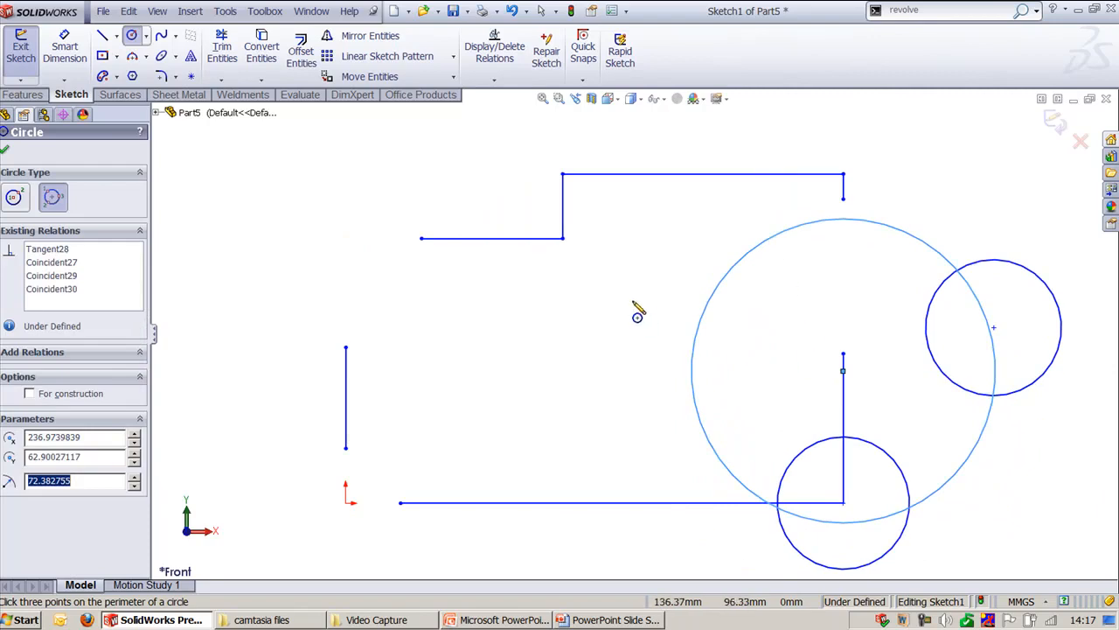
{"action": "scroll", "coordinate": [705, 300], "scroll_direction": "up", "scroll_amount": 3}
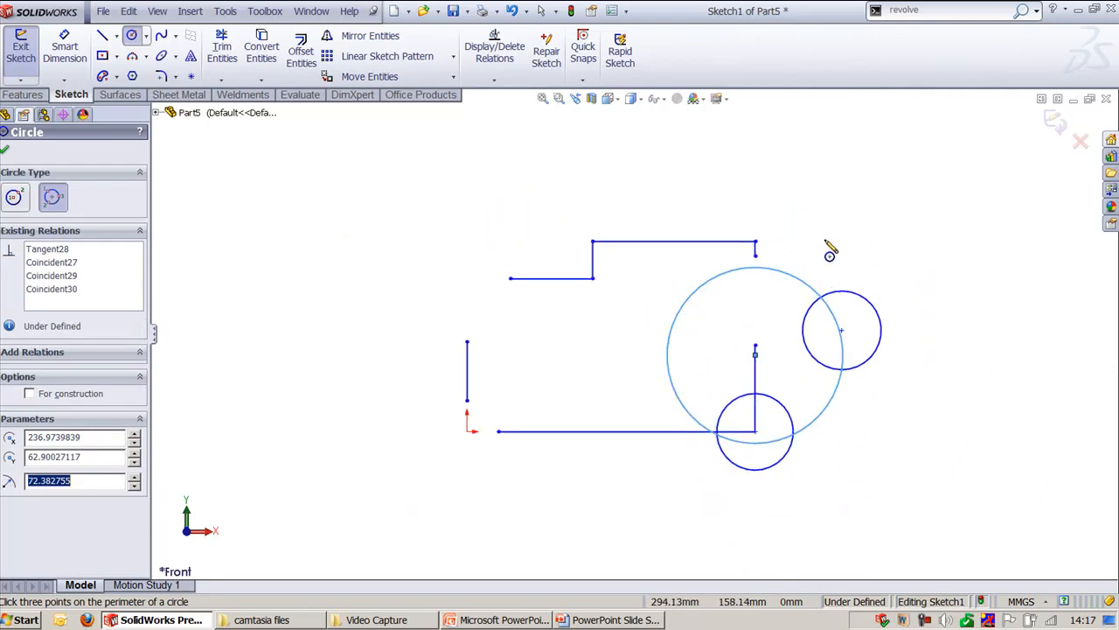
{"action": "key", "text": "ctrl+z"}
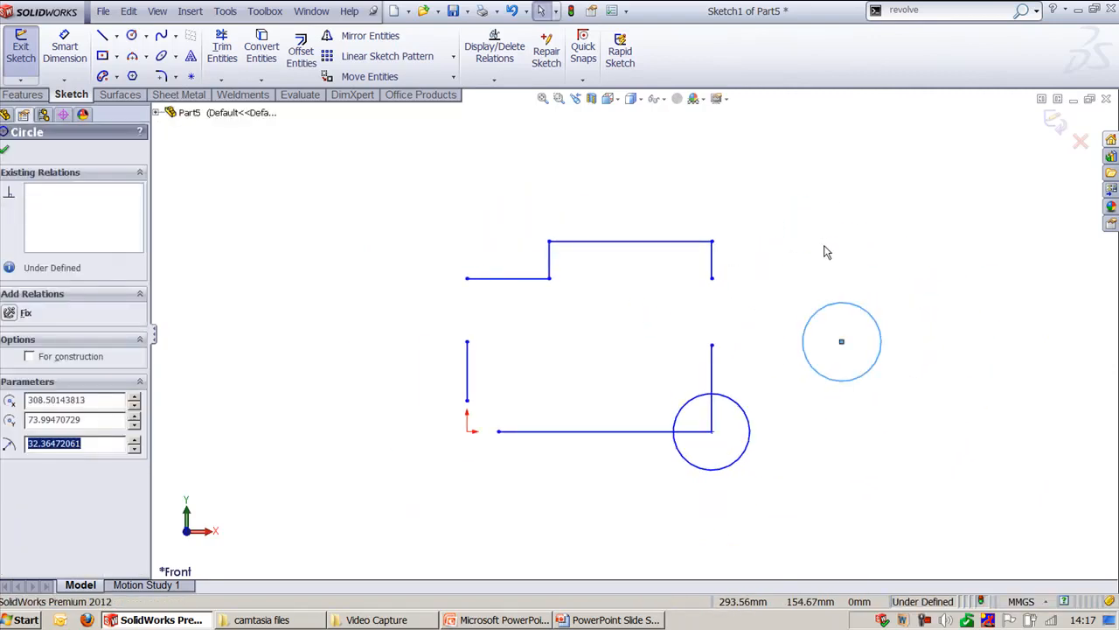
Step: Delete the free circle and the circle on the profile's lower-right corner
{"action": "left_click", "coordinate": [881, 286]}
{"action": "middle_click_drag", "start_coordinate": [994, 262], "coordinate": [826, 338], "text": "ctrl"}
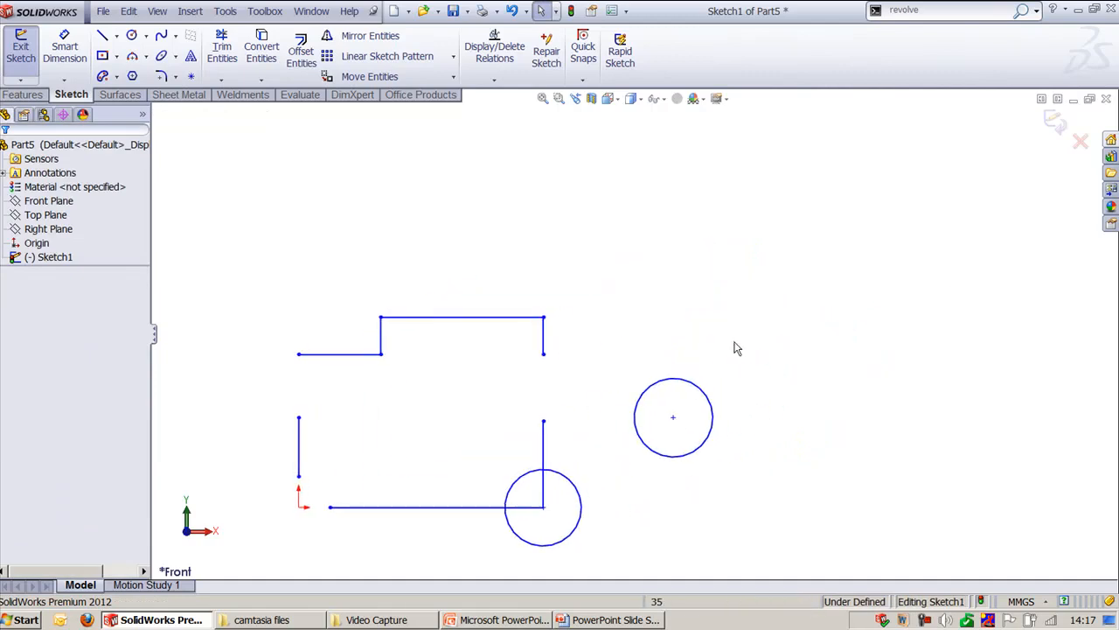
{"action": "left_click", "coordinate": [682, 389]}
{"action": "key", "text": "Delete"}
{"action": "left_click", "coordinate": [580, 493]}
{"action": "key", "text": "Delete"}
Step: Sketch three separate centre circles right of the profile: a small upper one, a large left one and a right one about 36 mm in radius
{"action": "right_click_drag", "start_coordinate": [795, 323], "coordinate": [856, 294]}
{"action": "left_click_drag", "start_coordinate": [811, 227], "coordinate": [838, 248]}
{"action": "left_click_drag", "start_coordinate": [721, 354], "coordinate": [743, 424]}
{"action": "left_click_drag", "start_coordinate": [981, 343], "coordinate": [1006, 382]}
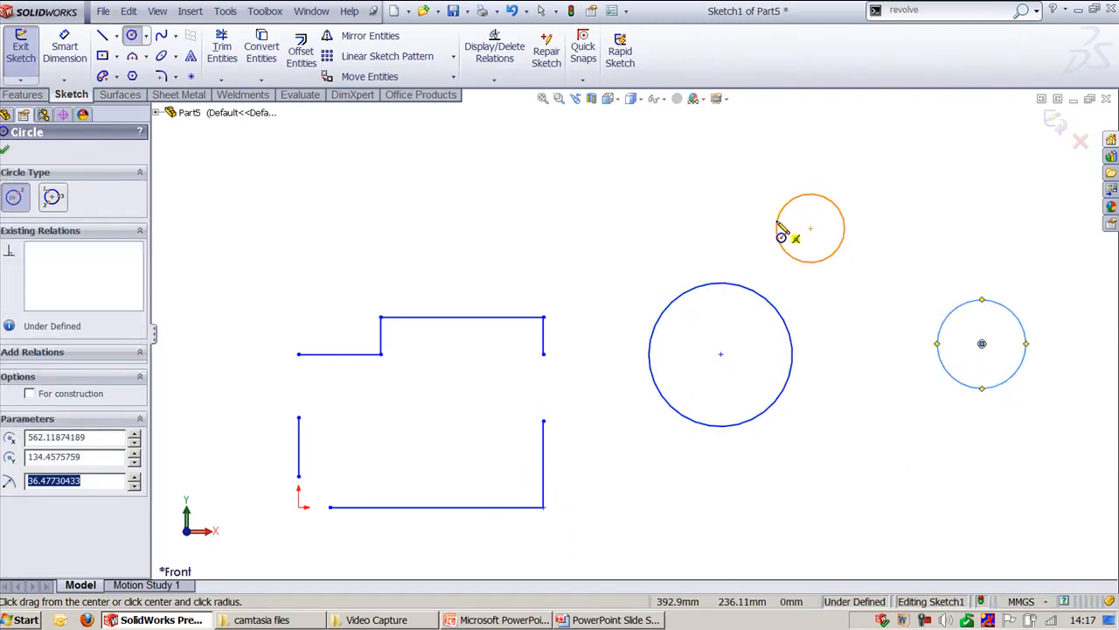
{"action": "key", "text": "Escape"}
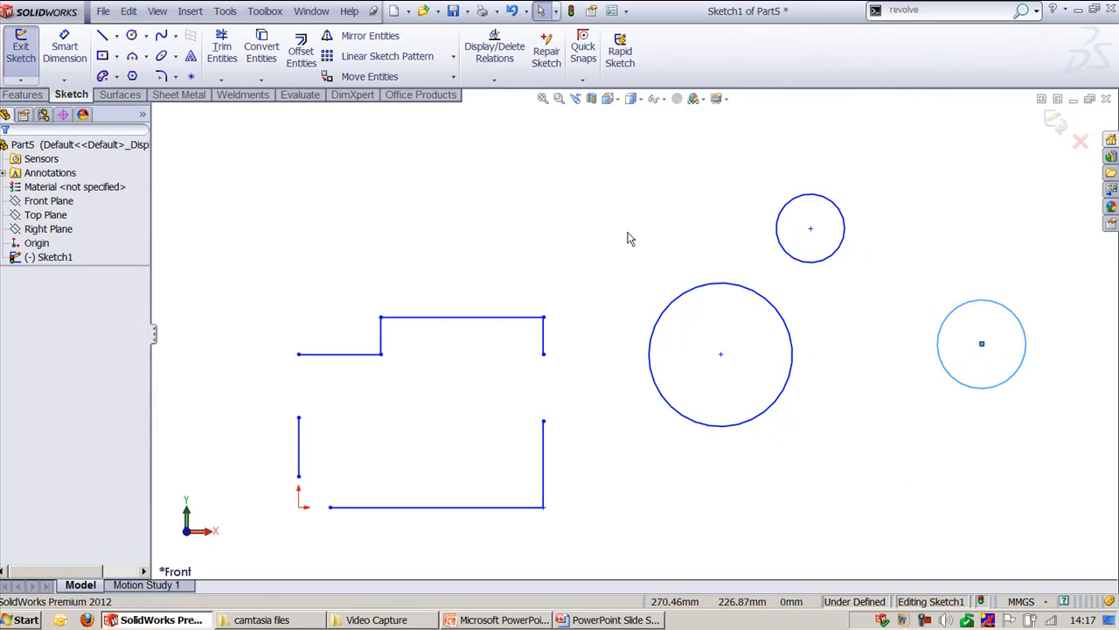
Step: Sketch a perimeter circle through the centres of the three circles, with a radius of about 107.5 mm
{"action": "key", "text": "Return"}
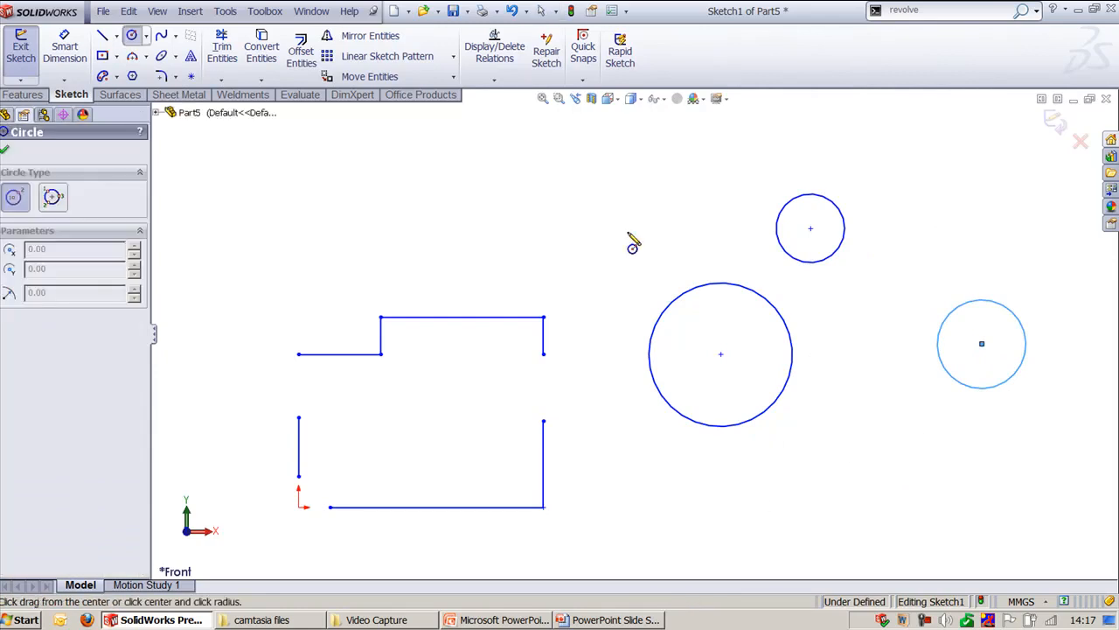
{"action": "left_click", "coordinate": [58, 198]}
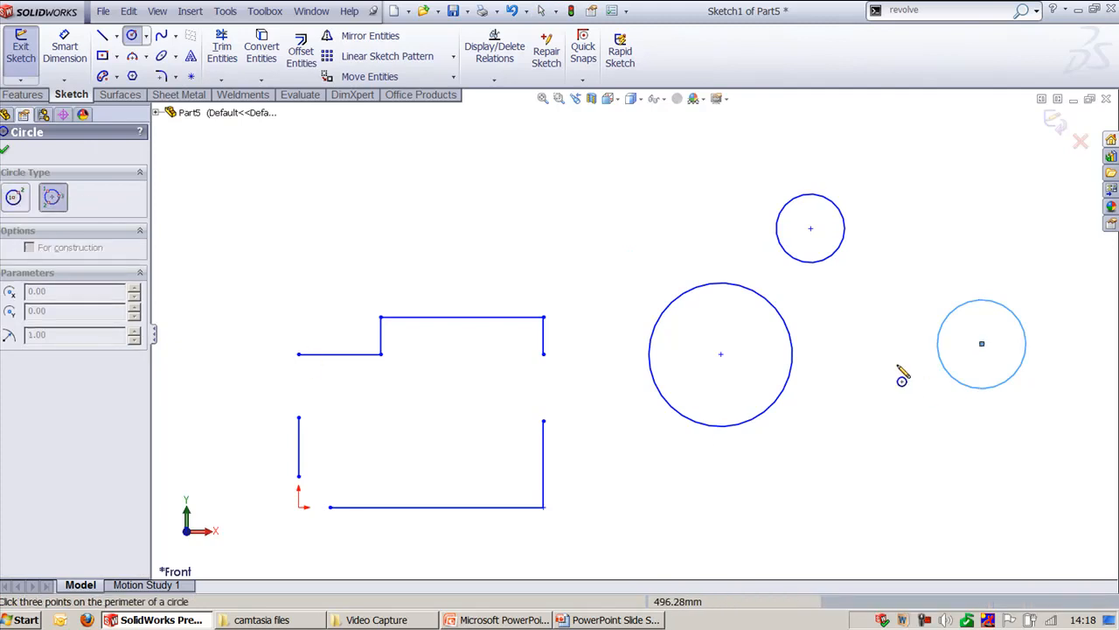
{"action": "left_click", "coordinate": [720, 354]}
{"action": "left_click", "coordinate": [982, 344]}
{"action": "left_click", "coordinate": [811, 228]}
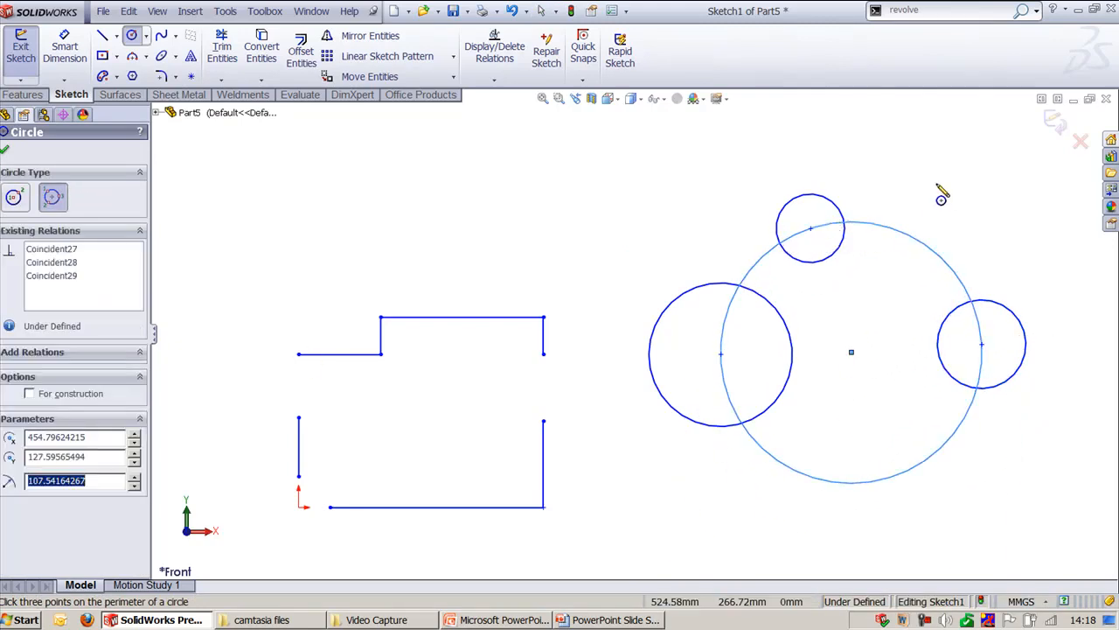
{"action": "key", "text": "Escape"}
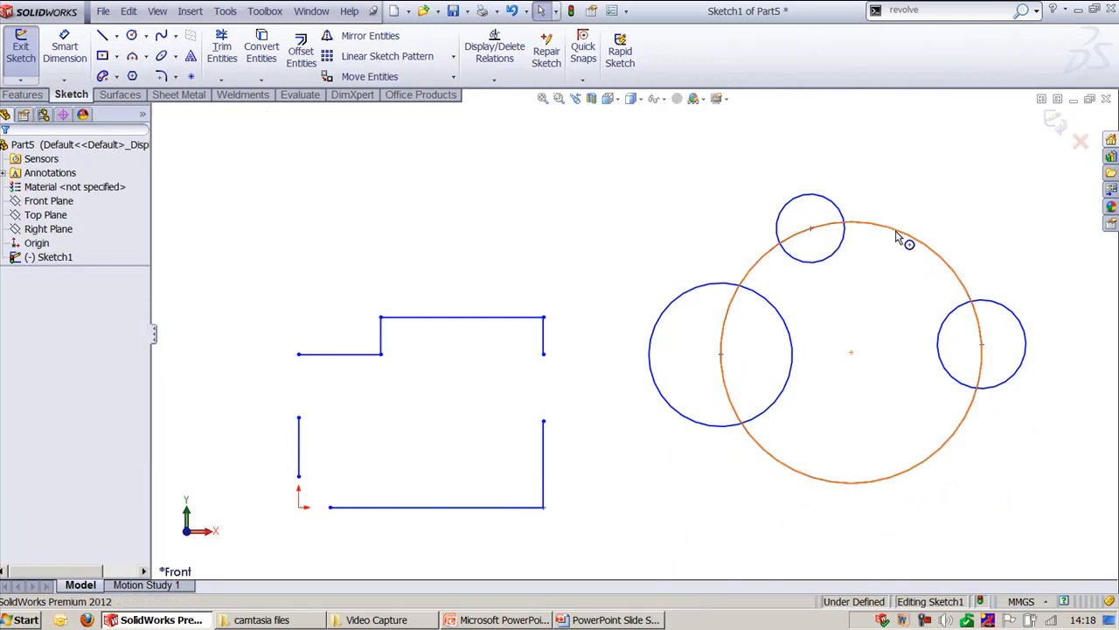
Step: Convert the perimeter circle through the three centres to construction geometry
{"action": "left_click", "coordinate": [901, 238]}
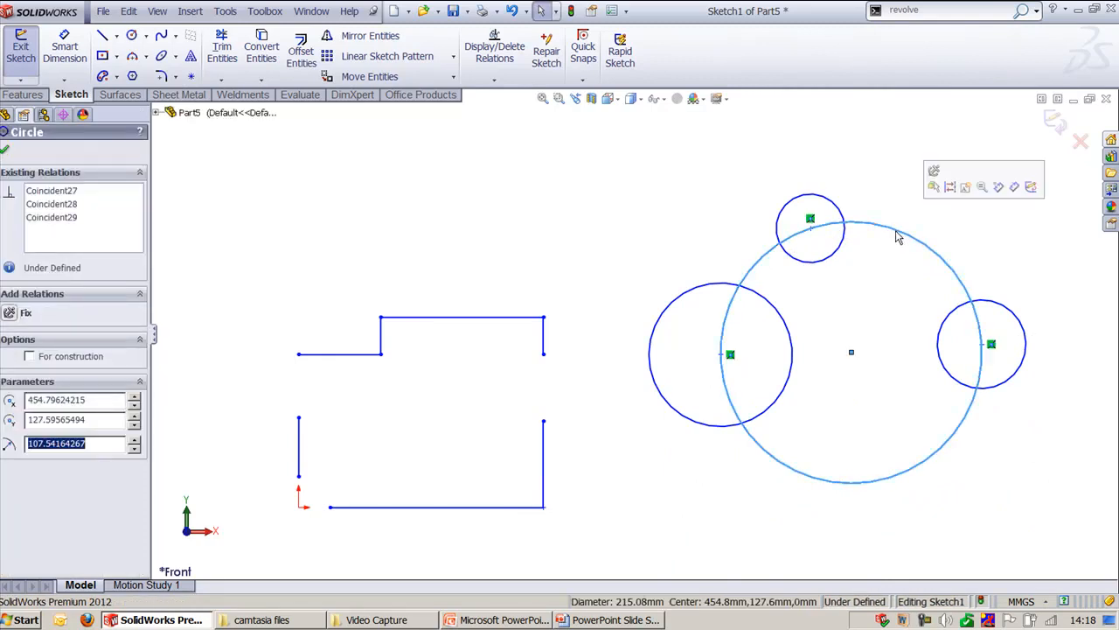
{"action": "left_click", "coordinate": [951, 188]}
{"action": "left_click", "coordinate": [890, 161]}
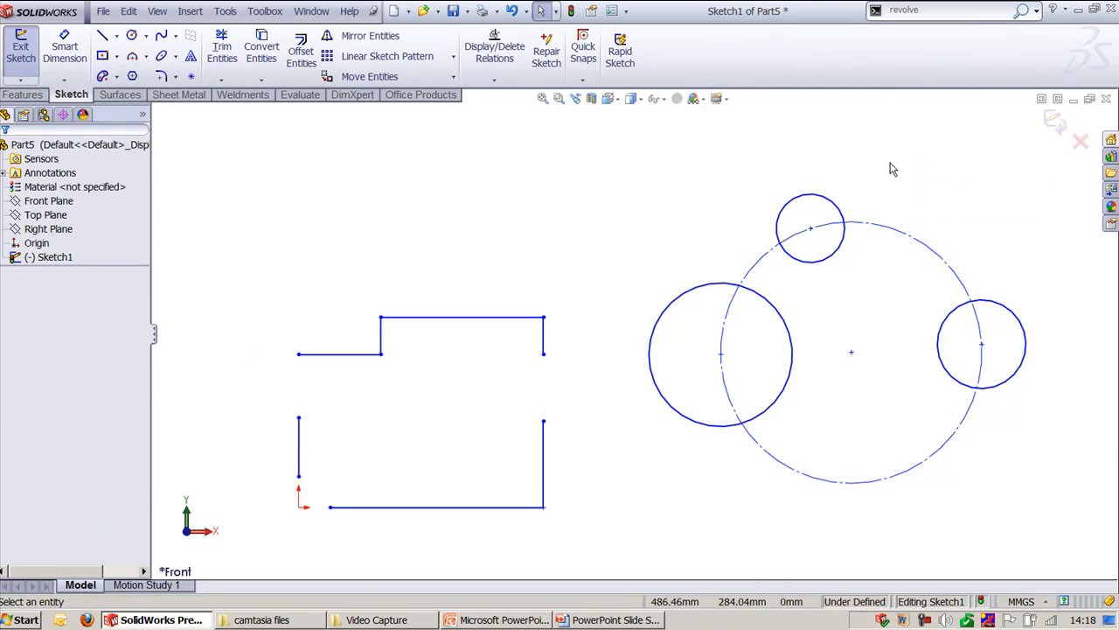
{"action": "key", "text": "l"}
{"action": "key", "text": "z"}
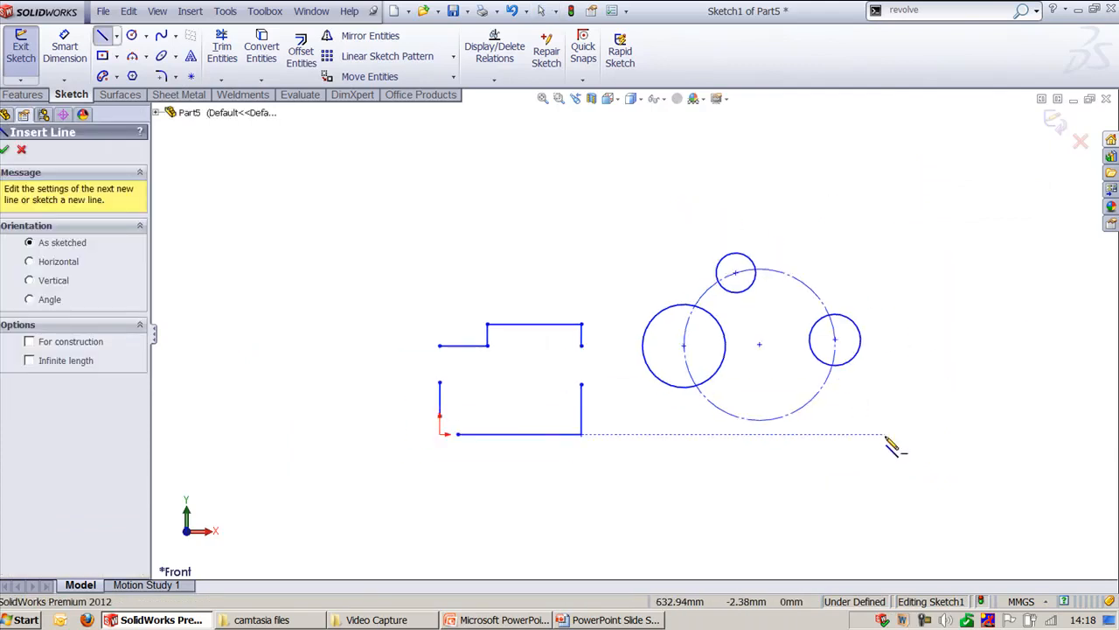
{"action": "key", "text": "Escape"}
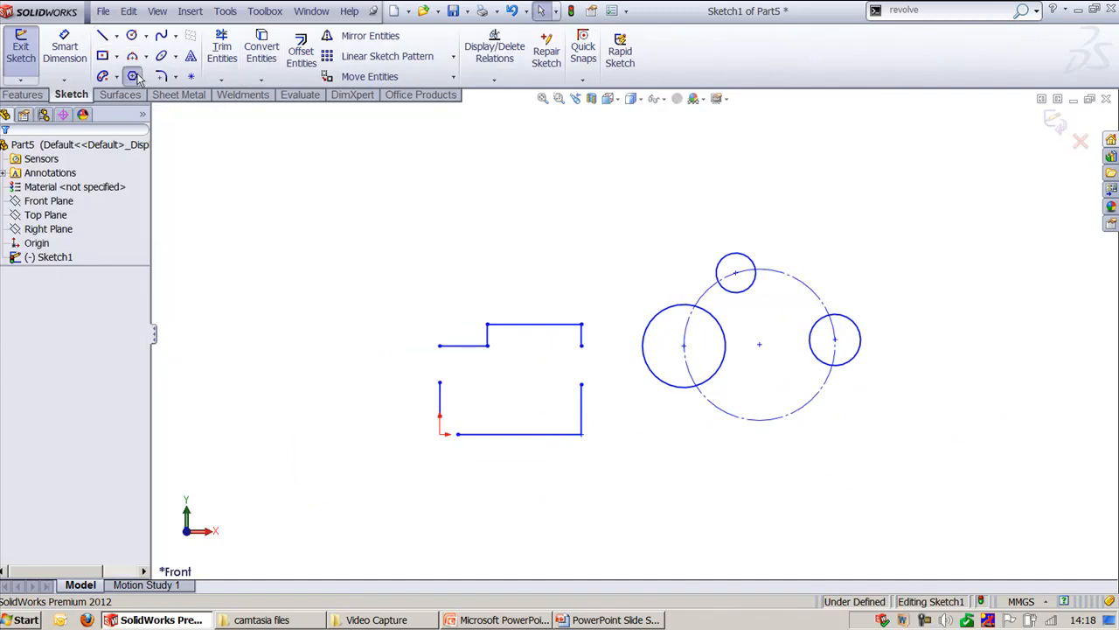
Step: Sketch an upright three-sided polygon around an inscribed circle about 93 mm in diameter, above and right of the three circles
{"action": "left_click", "coordinate": [132, 76]}
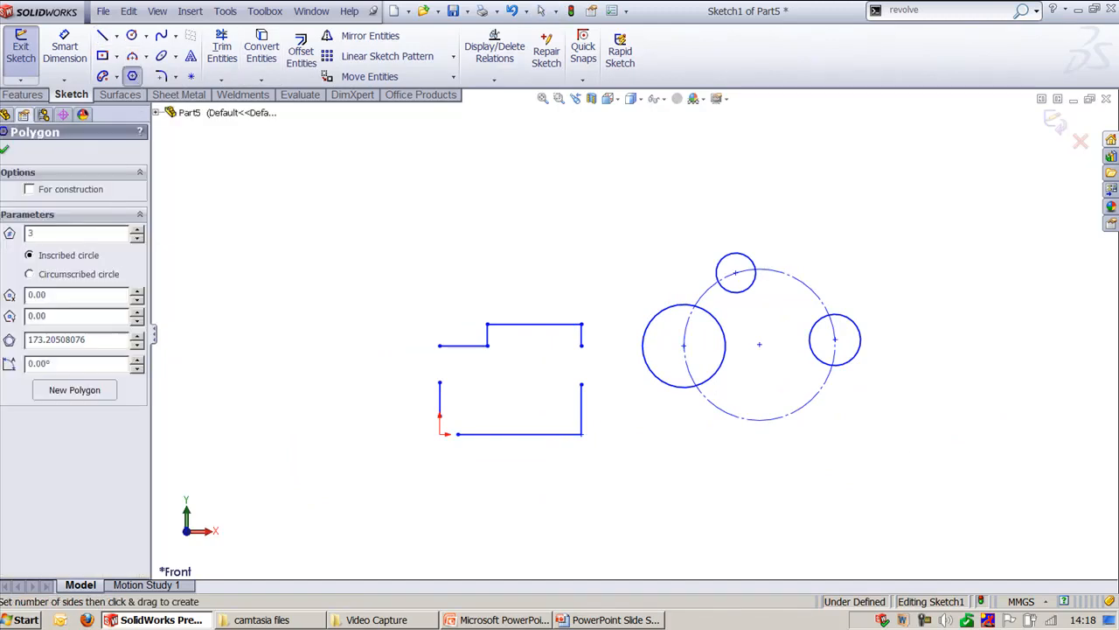
{"action": "left_click_drag", "start_coordinate": [932, 200], "coordinate": [924, 136]}
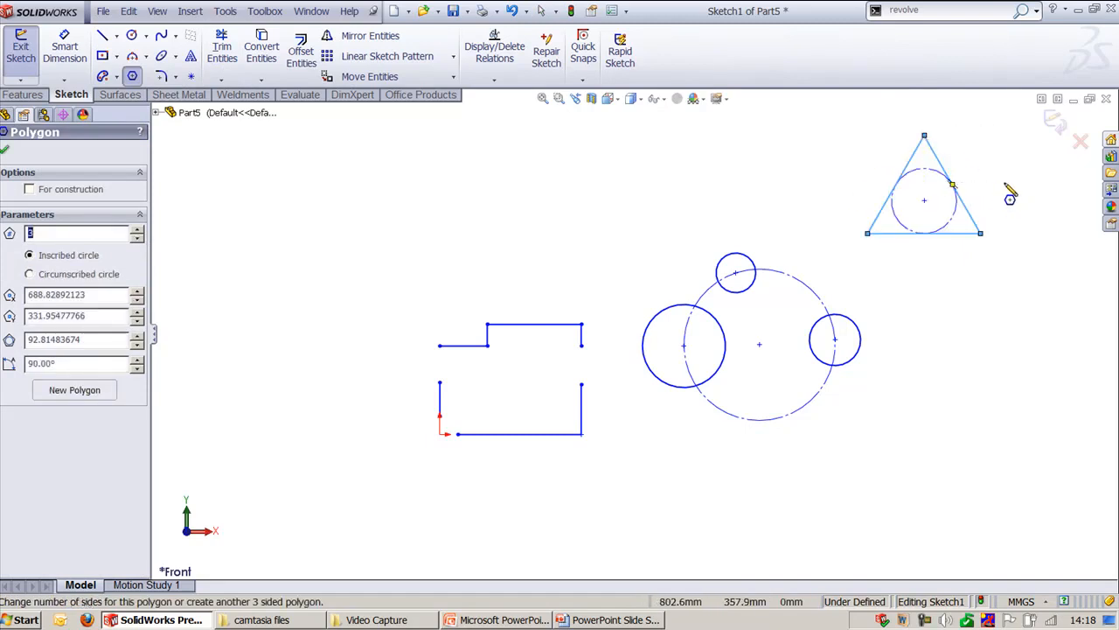
{"action": "scroll", "coordinate": [919, 313], "scroll_direction": "down", "scroll_amount": 5}
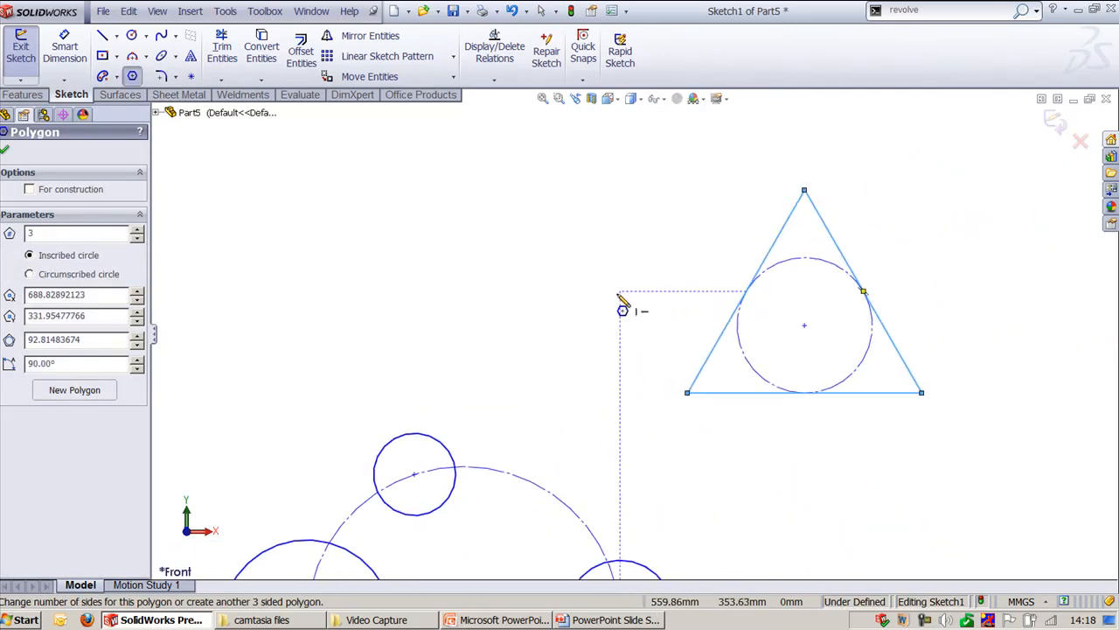
{"action": "key", "text": "Escape"}
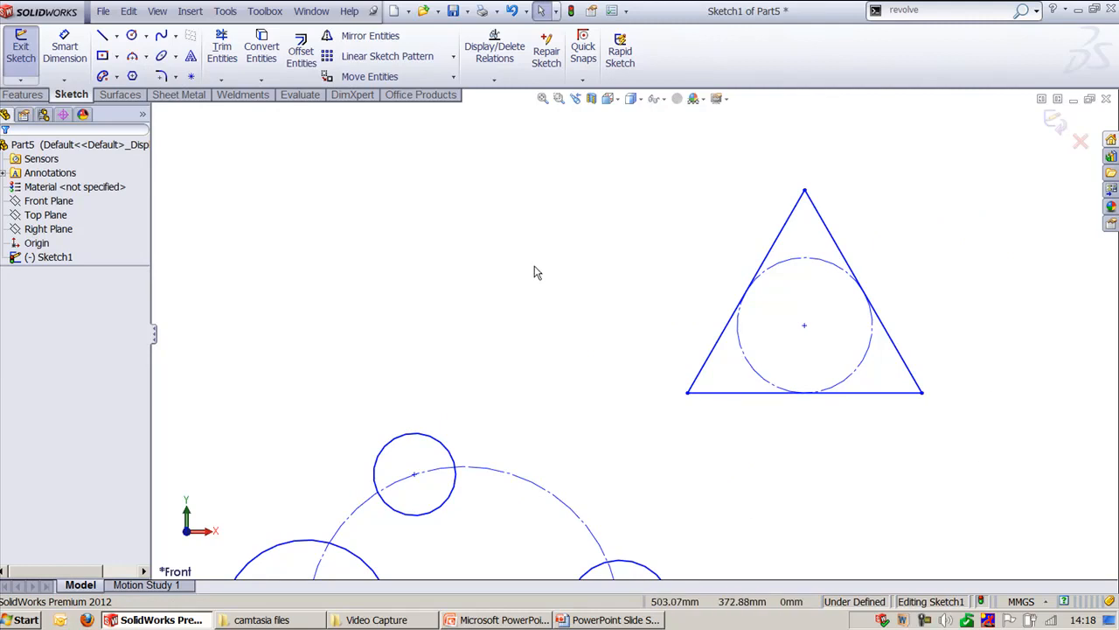
Step: Sketch a perimeter circle through the three corners of the triangle
{"action": "right_click_drag", "start_coordinate": [536, 267], "coordinate": [529, 276]}
{"action": "left_click", "coordinate": [53, 197]}
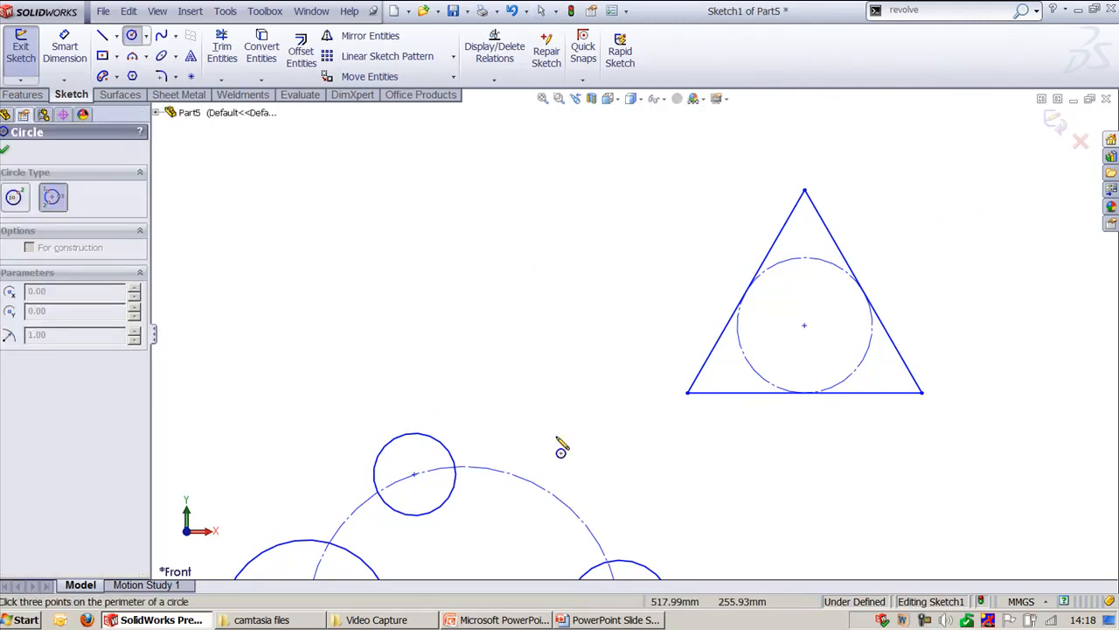
{"action": "left_click", "coordinate": [689, 392]}
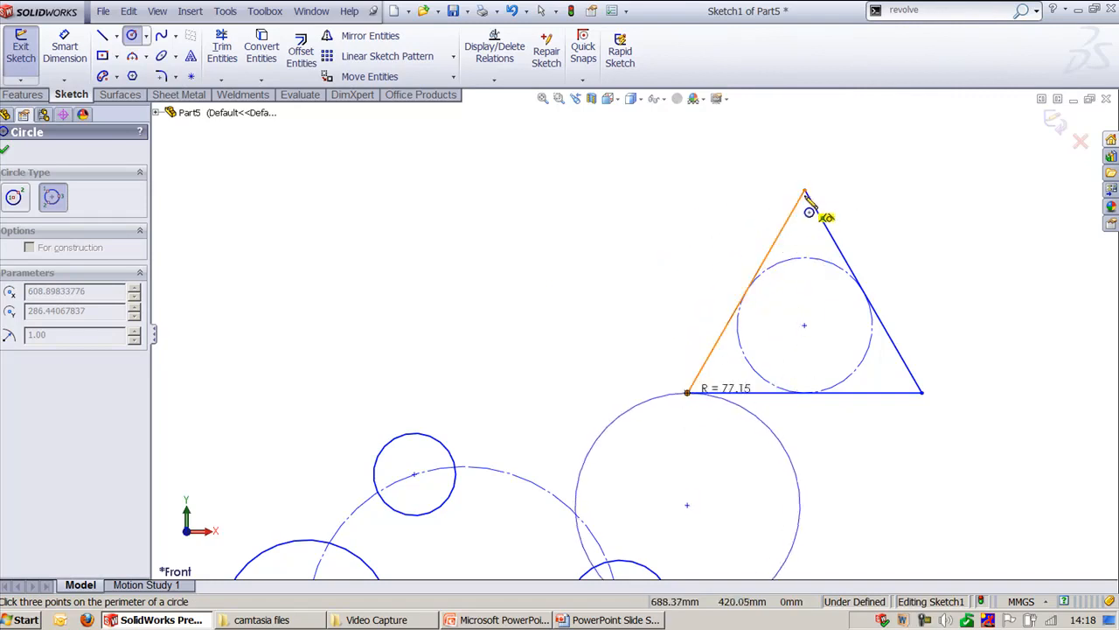
{"action": "left_click", "coordinate": [805, 191]}
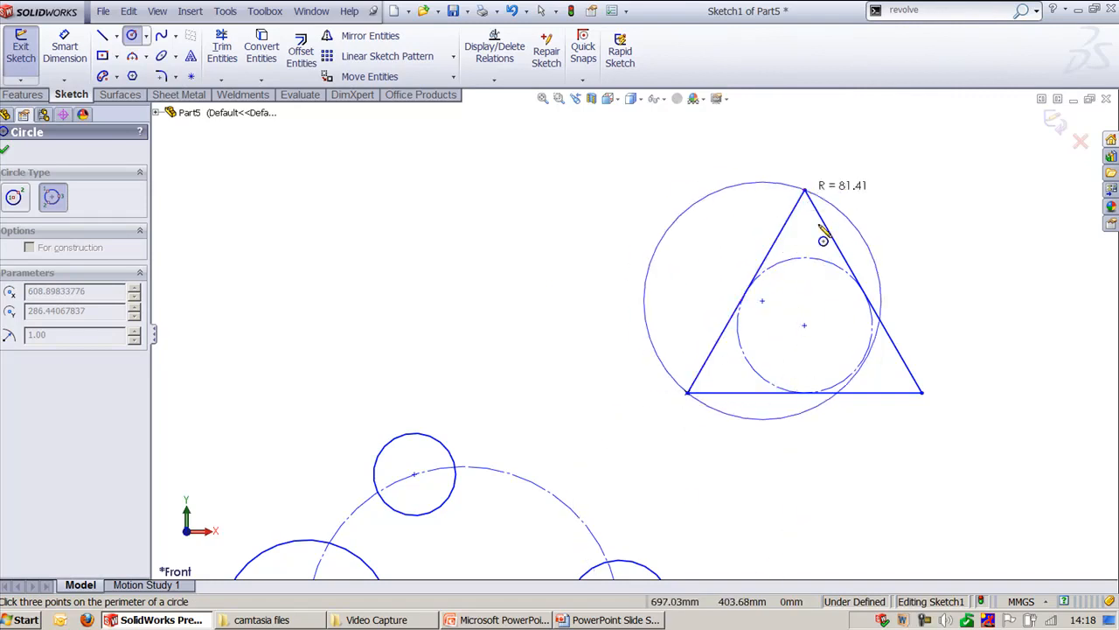
{"action": "left_click", "coordinate": [922, 392]}
{"action": "key", "text": "f"}
{"action": "key", "text": "Escape"}
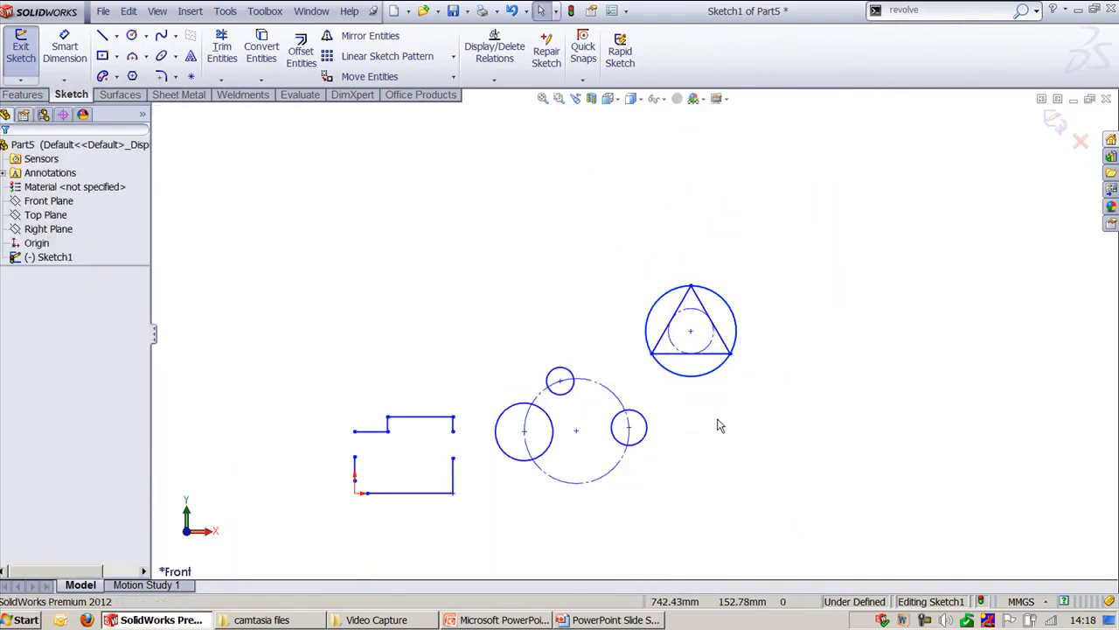
Step: Sketch a centerpoint arc about 25.8 mm in radius, centred on the origin, joining the profile's left vertical line to its bottom line
{"action": "scroll", "coordinate": [707, 440], "scroll_direction": "down", "scroll_amount": 2}
{"action": "middle_click_drag", "start_coordinate": [706, 449], "coordinate": [898, 344], "text": "ctrl"}
{"action": "scroll", "coordinate": [790, 402], "scroll_direction": "down", "scroll_amount": 1}
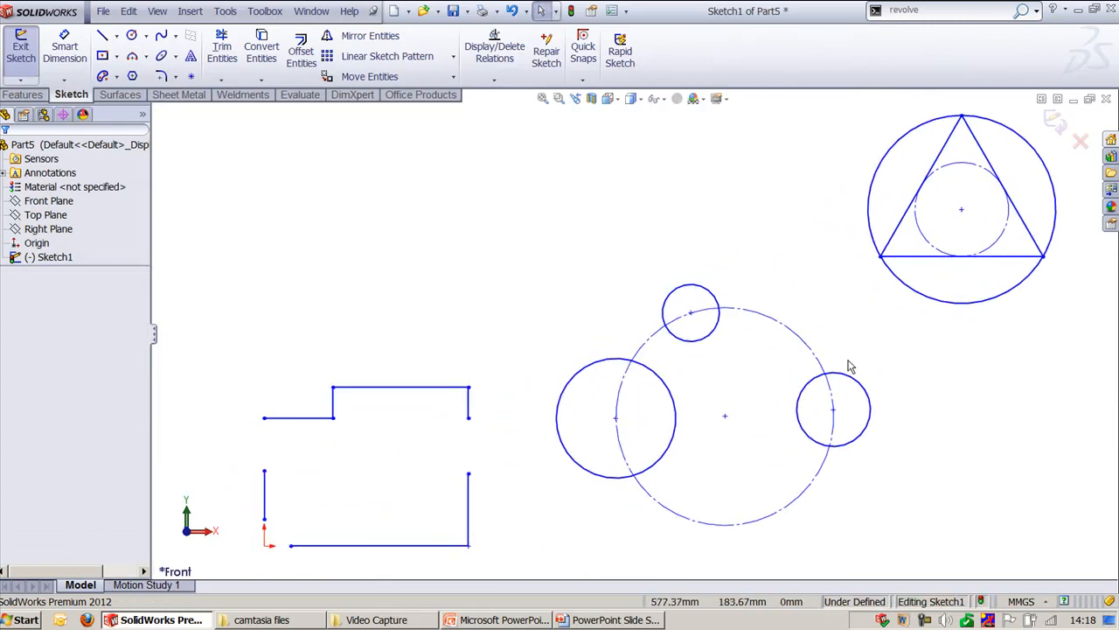
{"action": "mouse_move", "coordinate": [837, 326]}
{"action": "middle_mouse_down", "text": "ctrl"}
{"action": "mouse_move", "coordinate": [914, 298]}
{"action": "mouse_move", "coordinate": [1040, 306]}
{"action": "middle_mouse_up", "text": "ctrl"}
{"action": "scroll", "coordinate": [662, 382], "scroll_direction": "down", "scroll_amount": 2}
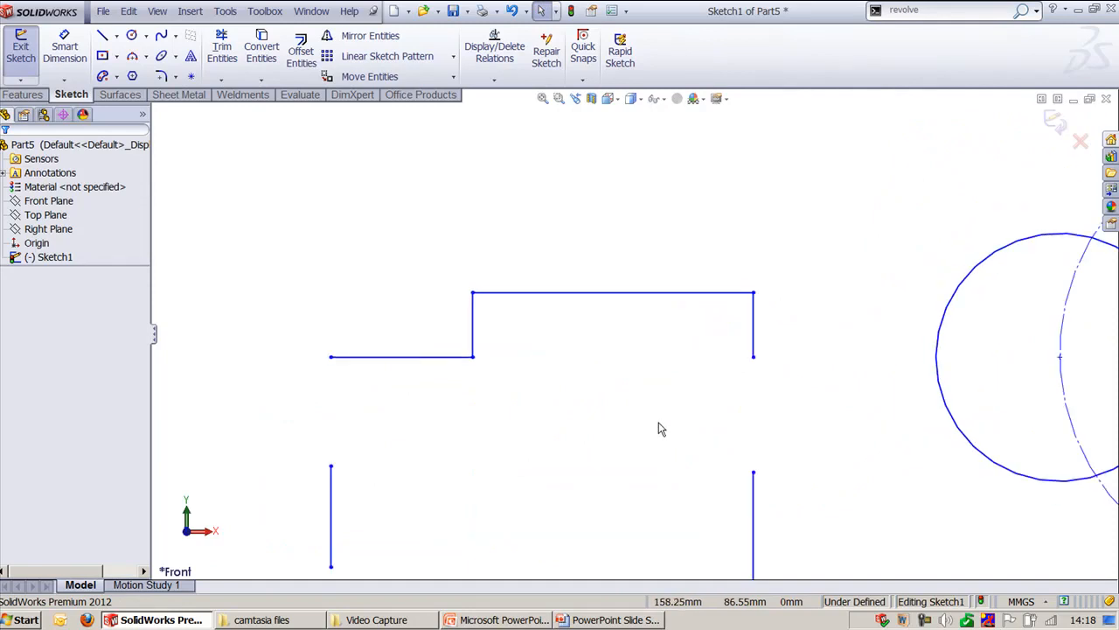
{"action": "middle_click_drag", "start_coordinate": [591, 448], "coordinate": [630, 351], "text": "ctrl"}
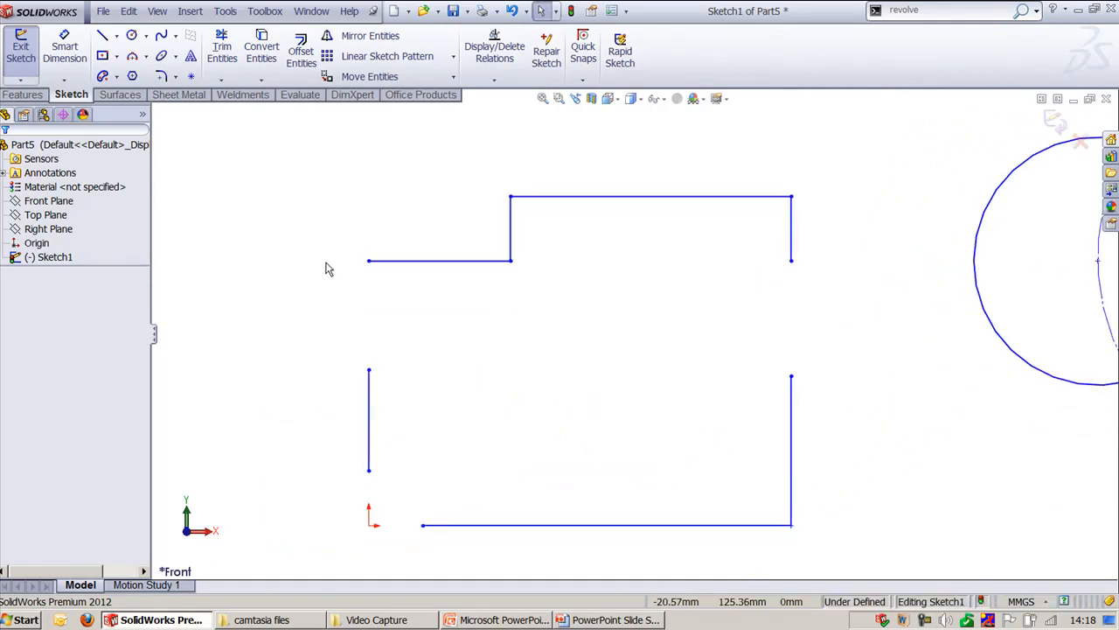
{"action": "left_click", "coordinate": [145, 56]}
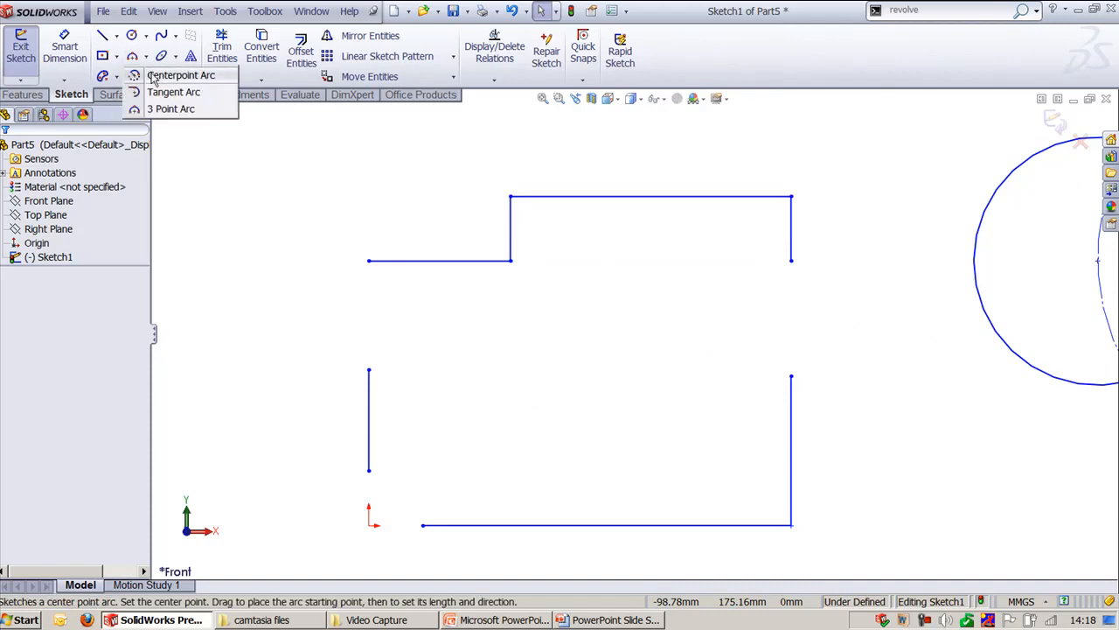
{"action": "left_click", "coordinate": [179, 75]}
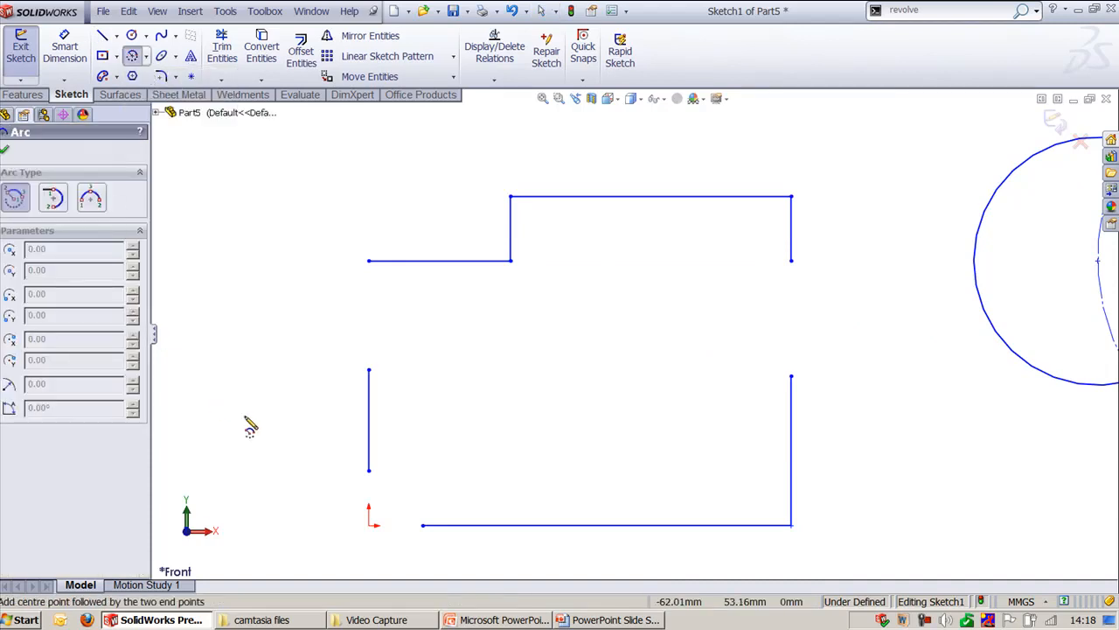
{"action": "left_click", "coordinate": [369, 525]}
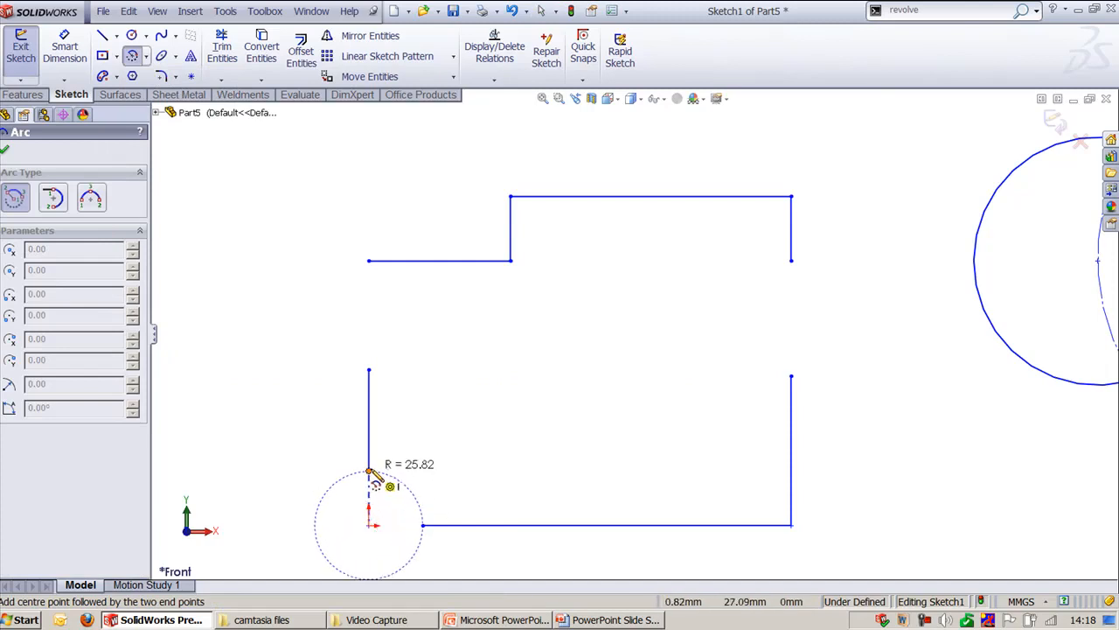
{"action": "left_click", "coordinate": [369, 471]}
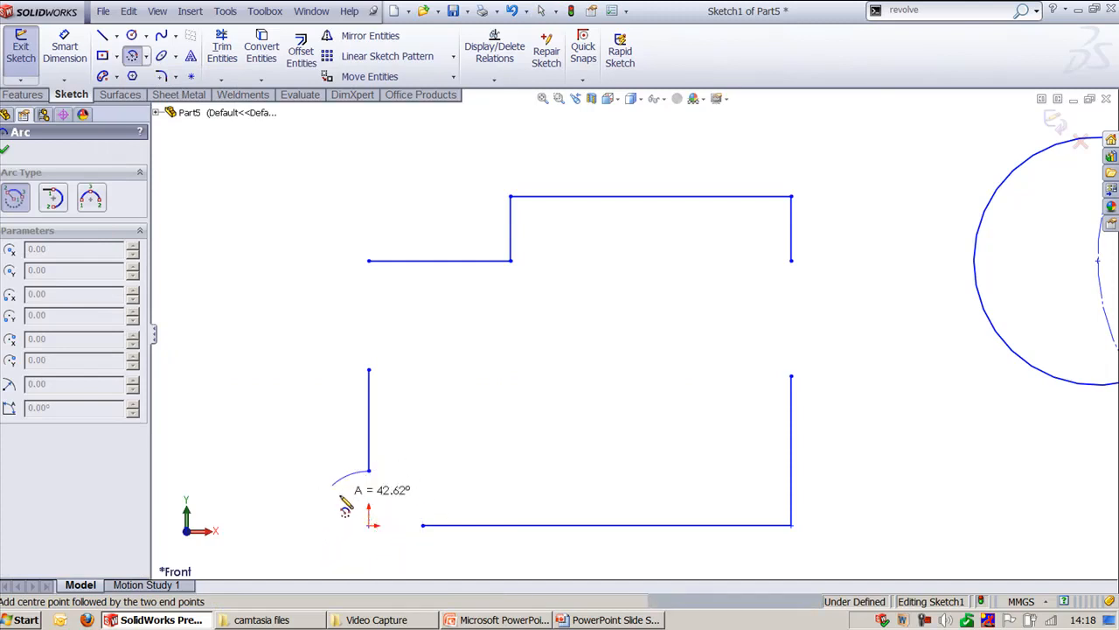
{"action": "left_click", "coordinate": [423, 526]}
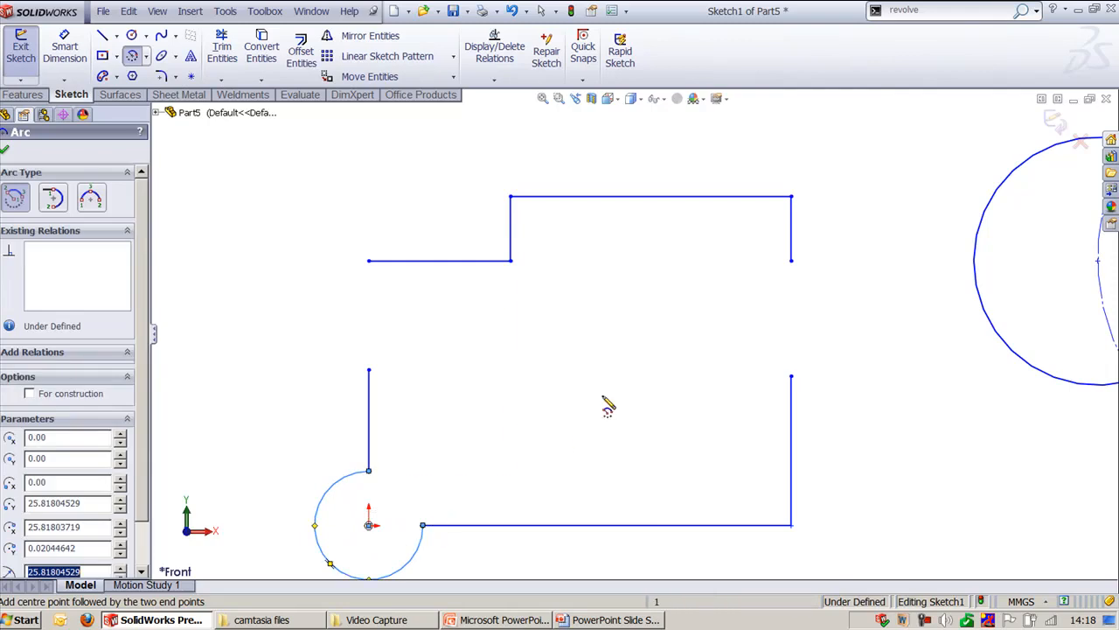
Step: Close the profile's upper-left gap with a tangent arc from the short horizontal line's end to the left vertical line's top
{"action": "left_click", "coordinate": [146, 56]}
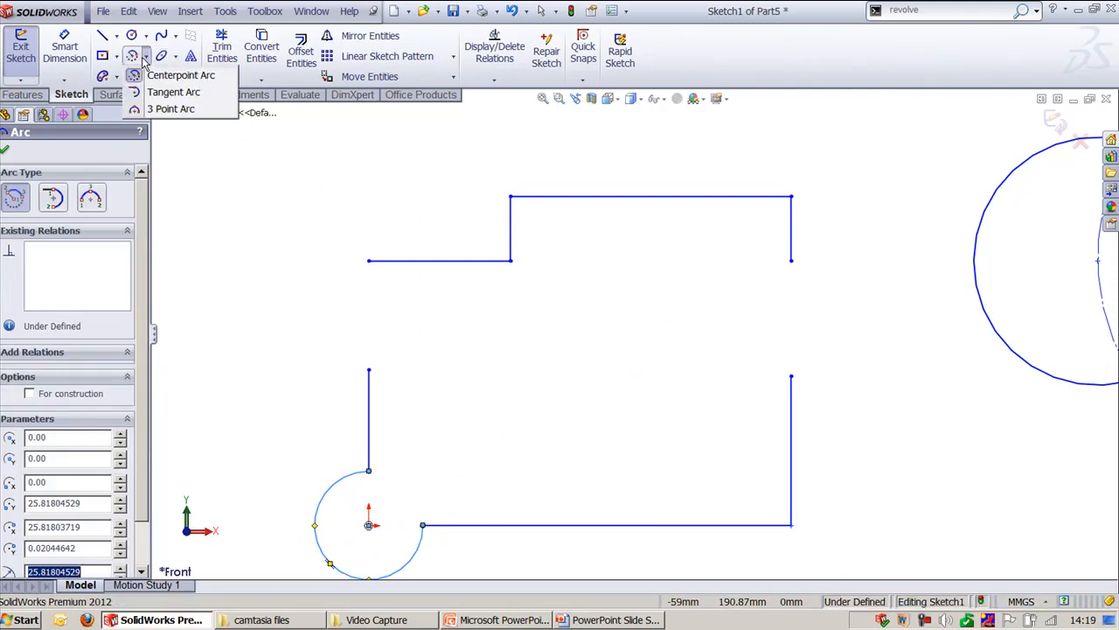
{"action": "left_click", "coordinate": [181, 90]}
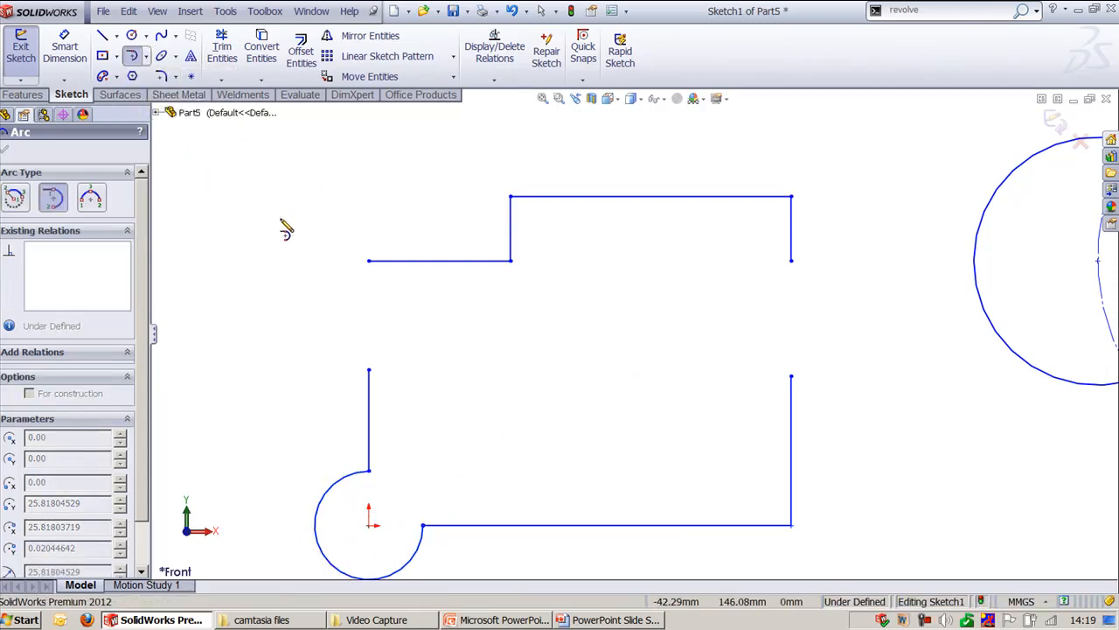
{"action": "left_click", "coordinate": [369, 261]}
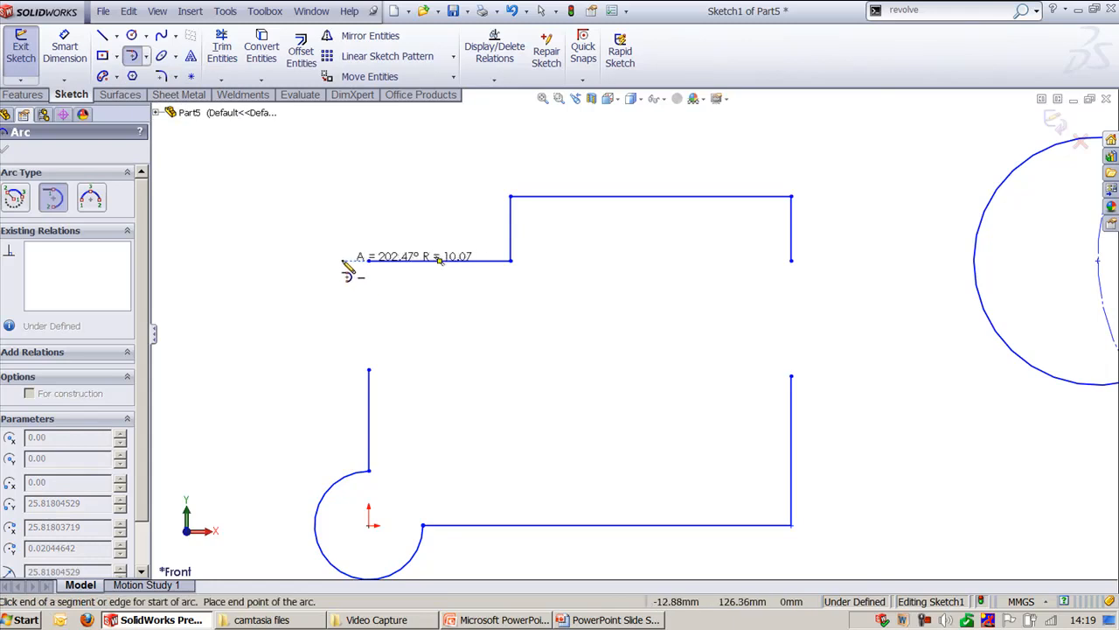
{"action": "left_click", "coordinate": [371, 372]}
Step: Close the gap in the profile's right side with a 3 point arc curving inward
{"action": "left_click", "coordinate": [146, 56]}
{"action": "left_click", "coordinate": [171, 108]}
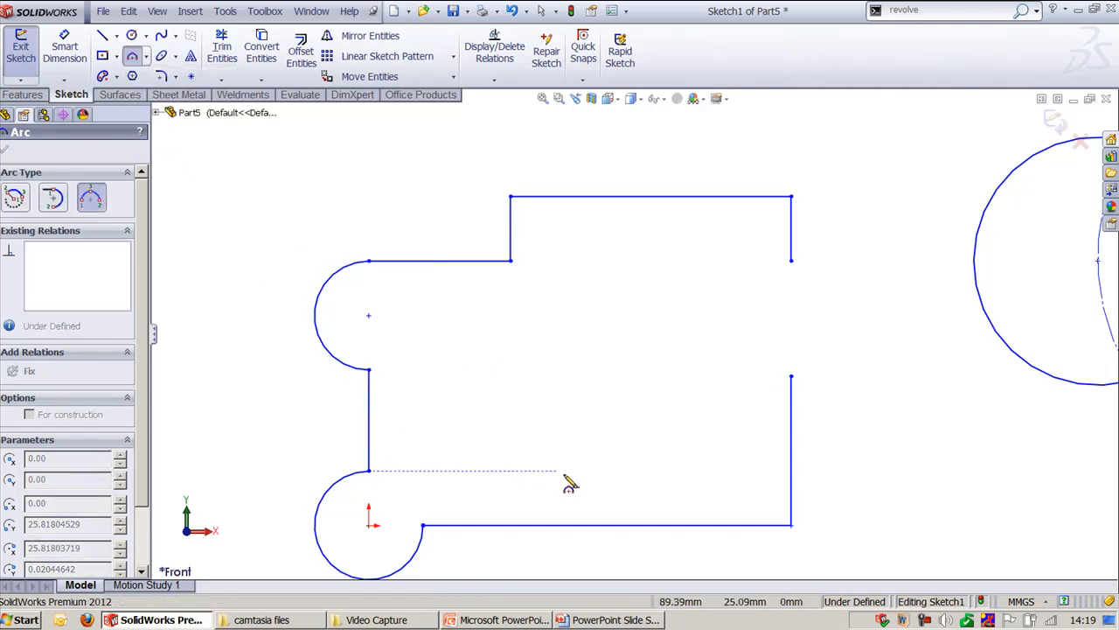
{"action": "left_click", "coordinate": [791, 377]}
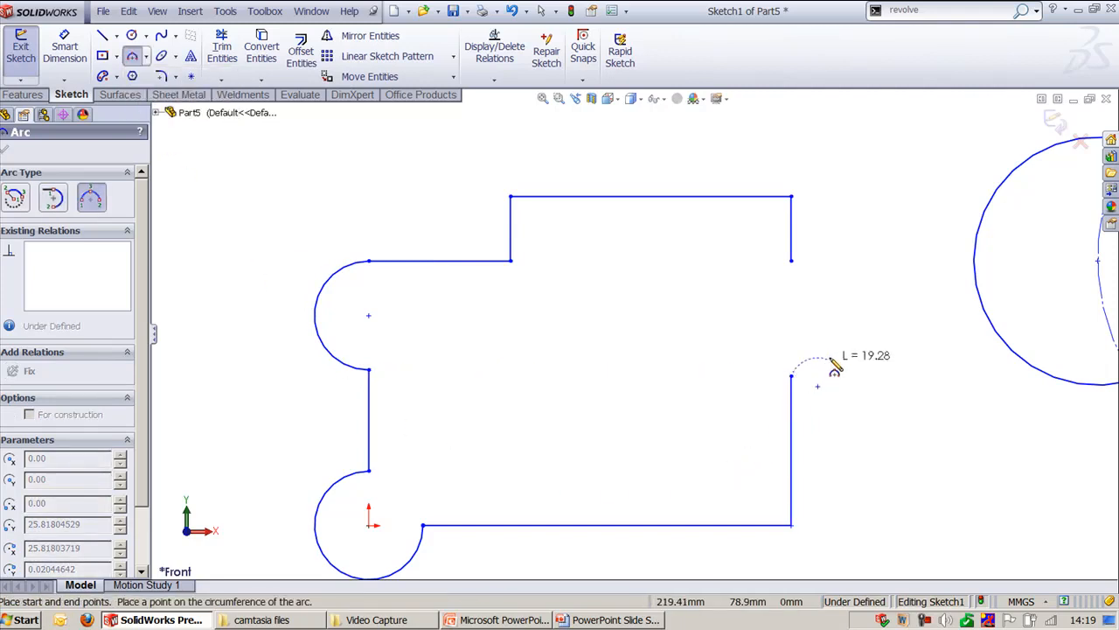
{"action": "left_click", "coordinate": [791, 261]}
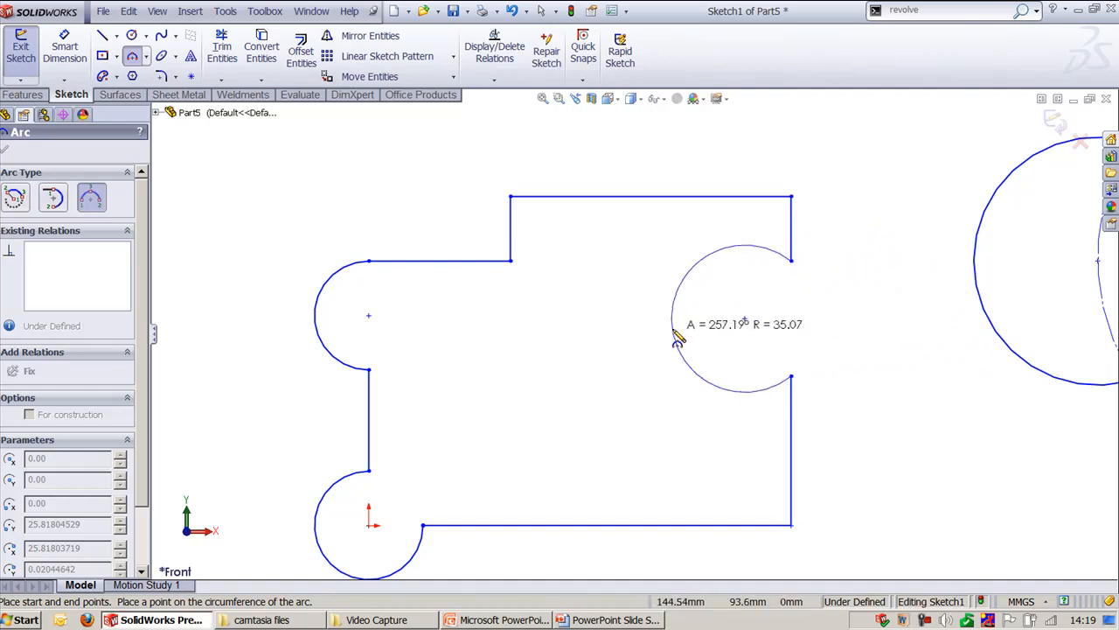
{"action": "left_click", "coordinate": [706, 335]}
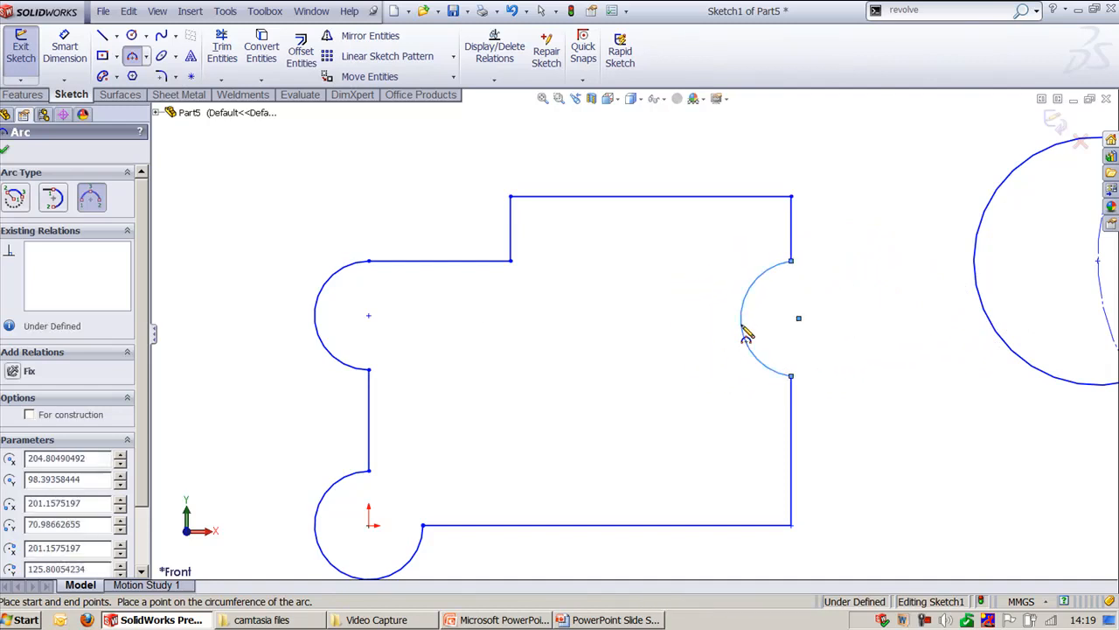
{"action": "scroll", "coordinate": [537, 253], "scroll_direction": "up", "scroll_amount": 2}
{"action": "middle_click_drag", "start_coordinate": [655, 310], "coordinate": [495, 314], "text": "ctrl"}
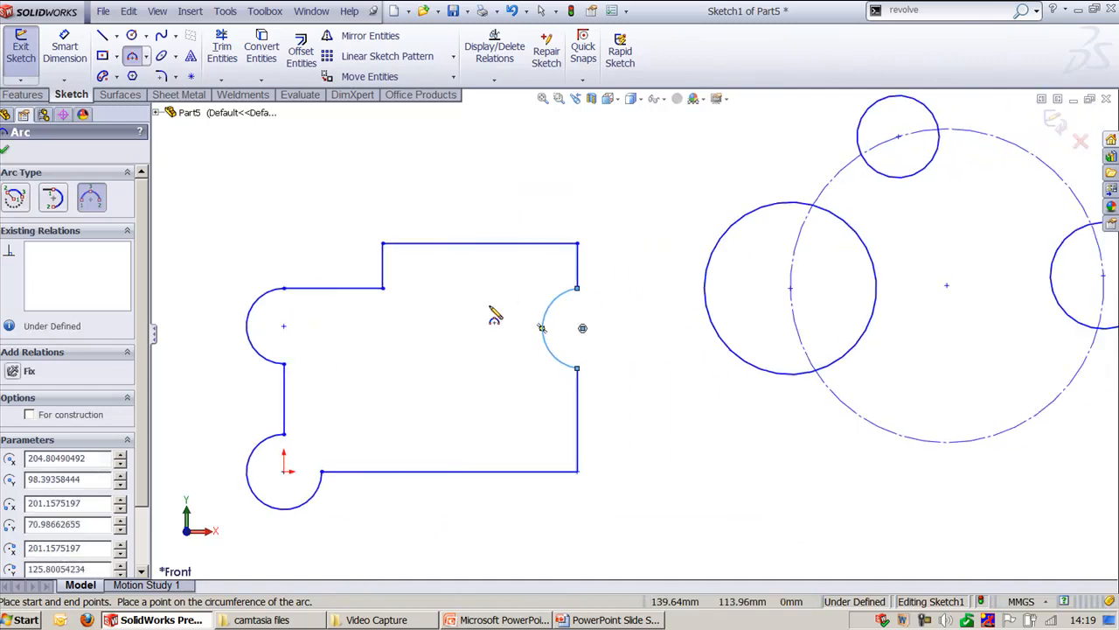
{"action": "scroll", "coordinate": [495, 315], "scroll_direction": "up", "scroll_amount": 1}
{"action": "key", "text": "Escape"}
{"action": "key", "text": "Escape"}
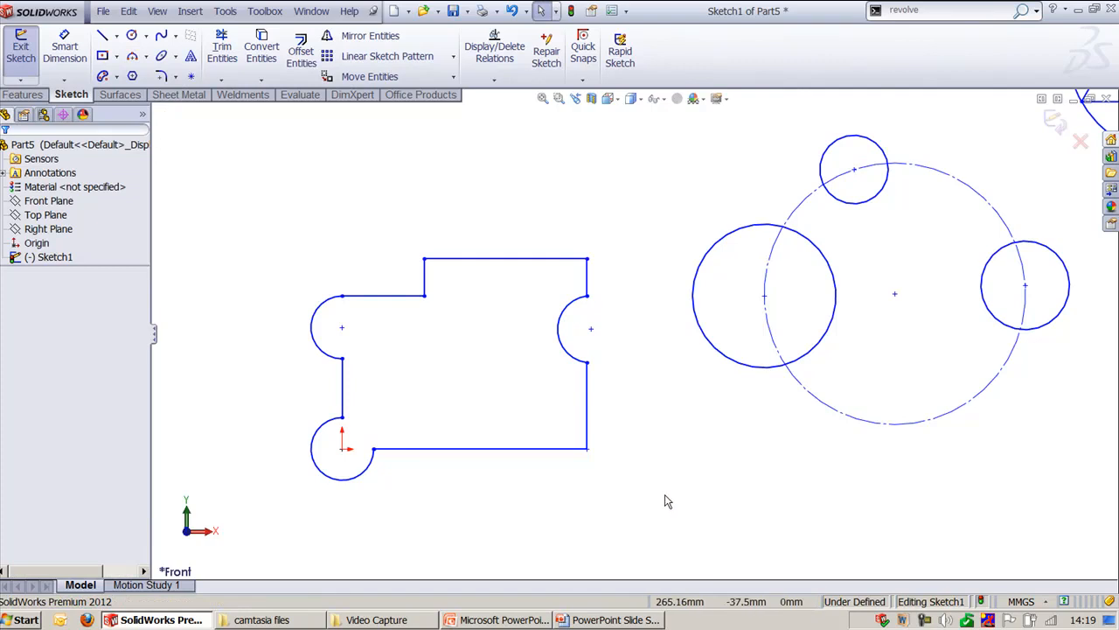
Step: Sketch a horizontal ellipse above the profile with radii of about 118 mm and 72 mm
{"action": "scroll", "coordinate": [667, 499], "scroll_direction": "up", "scroll_amount": 2}
{"action": "middle_click_drag", "start_coordinate": [887, 461], "coordinate": [770, 524], "text": "ctrl"}
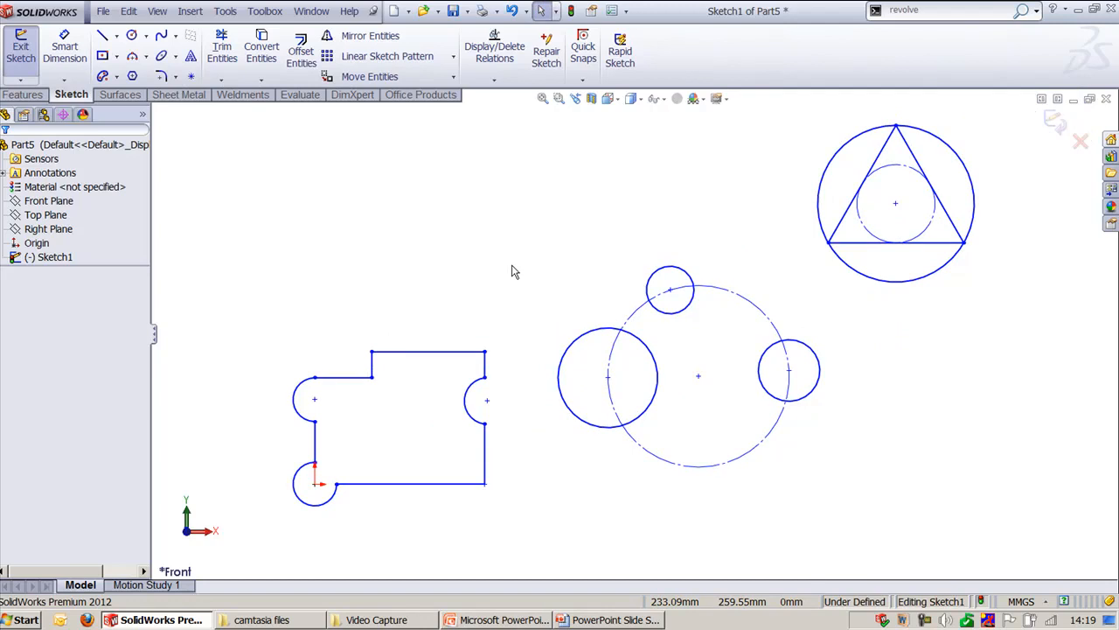
{"action": "left_click", "coordinate": [226, 11]}
{"action": "mouse_move", "coordinate": [308, 201]}
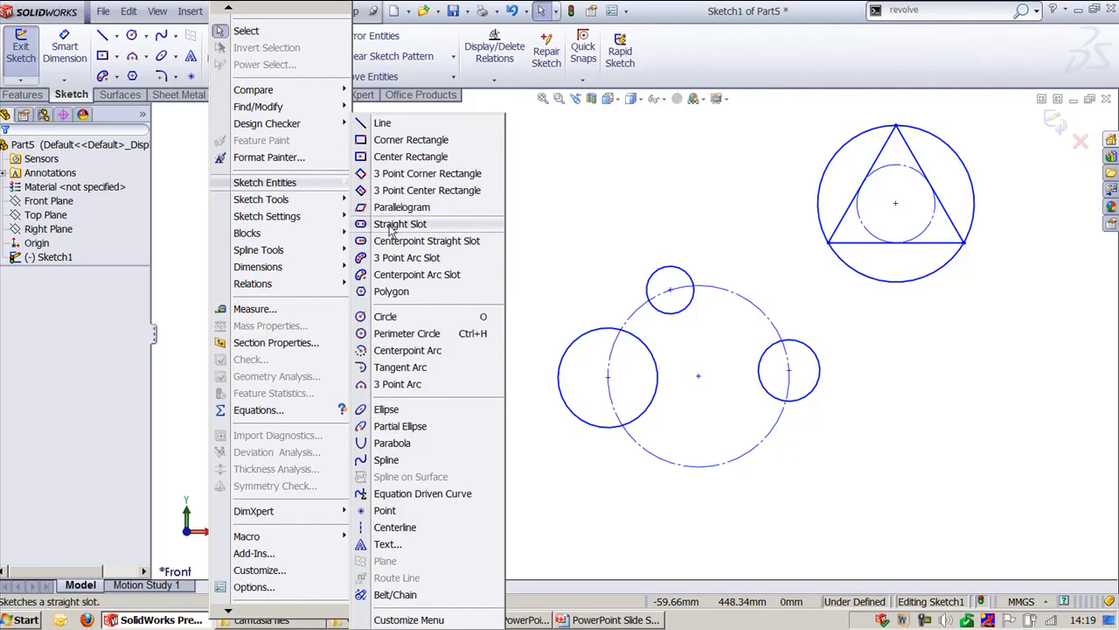
{"action": "left_click", "coordinate": [385, 409]}
{"action": "middle_click_drag", "start_coordinate": [450, 200], "coordinate": [532, 245], "text": "ctrl"}
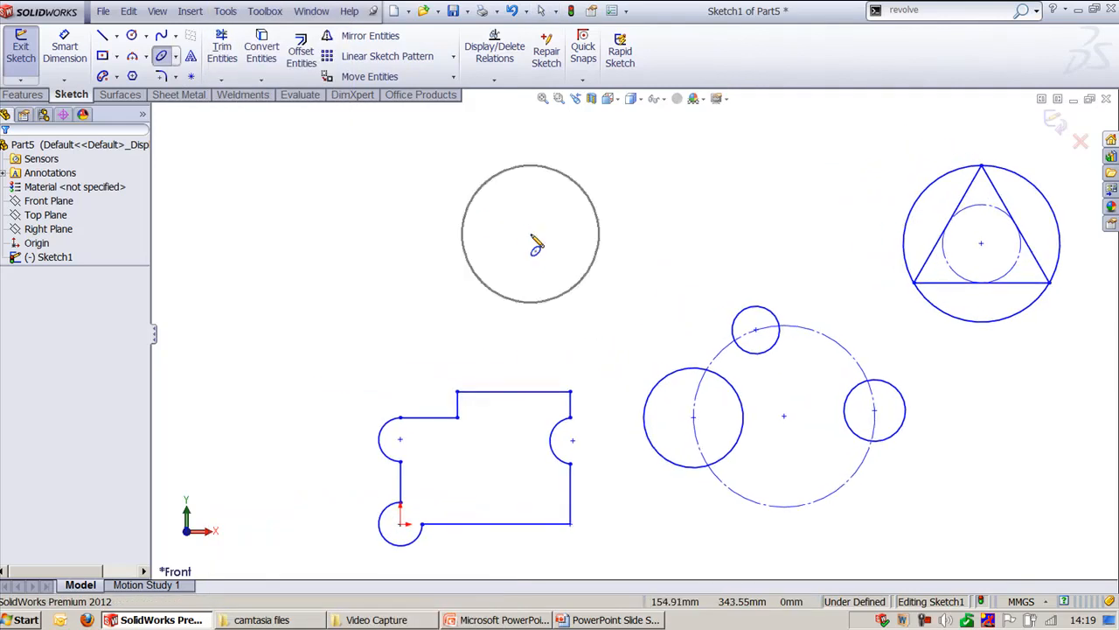
{"action": "left_click", "coordinate": [520, 277]}
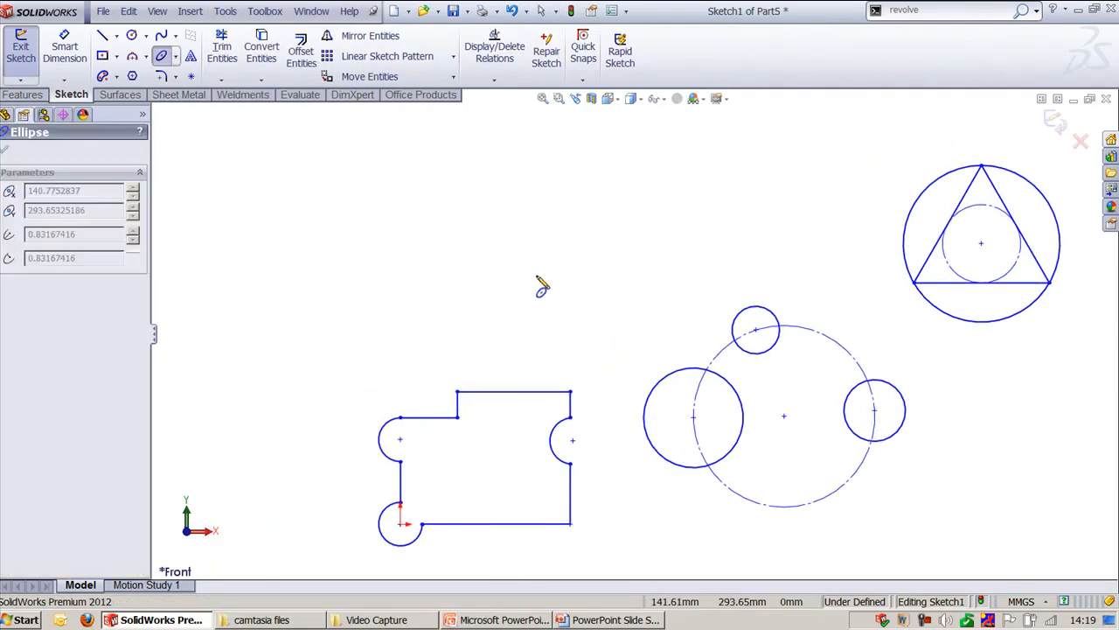
{"action": "left_click", "coordinate": [622, 277]}
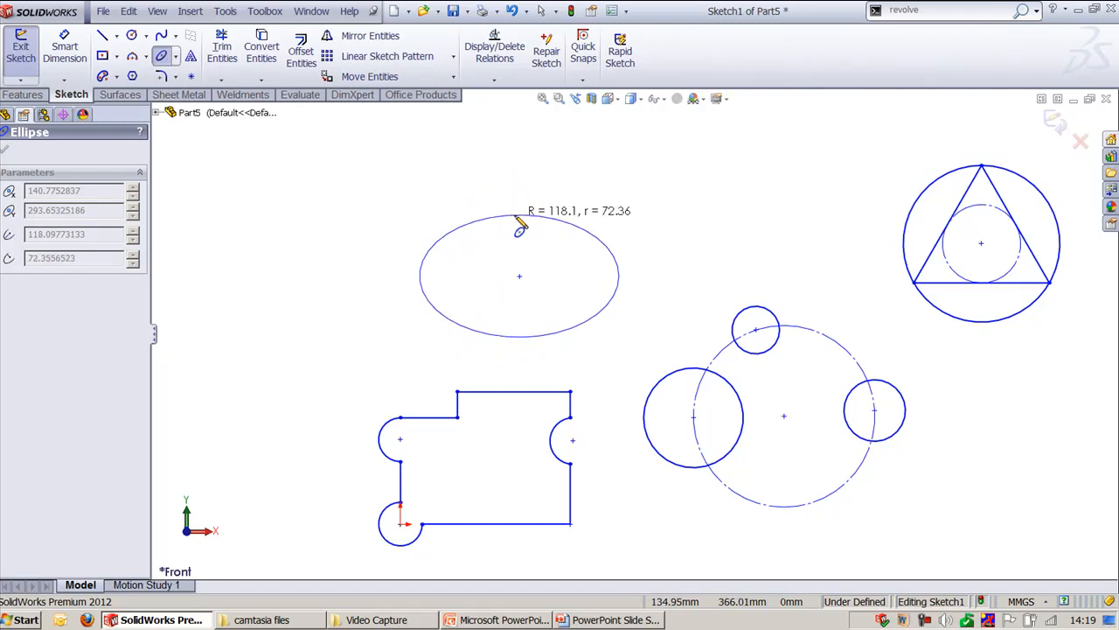
{"action": "left_click", "coordinate": [519, 216]}
{"action": "key", "text": "Escape"}
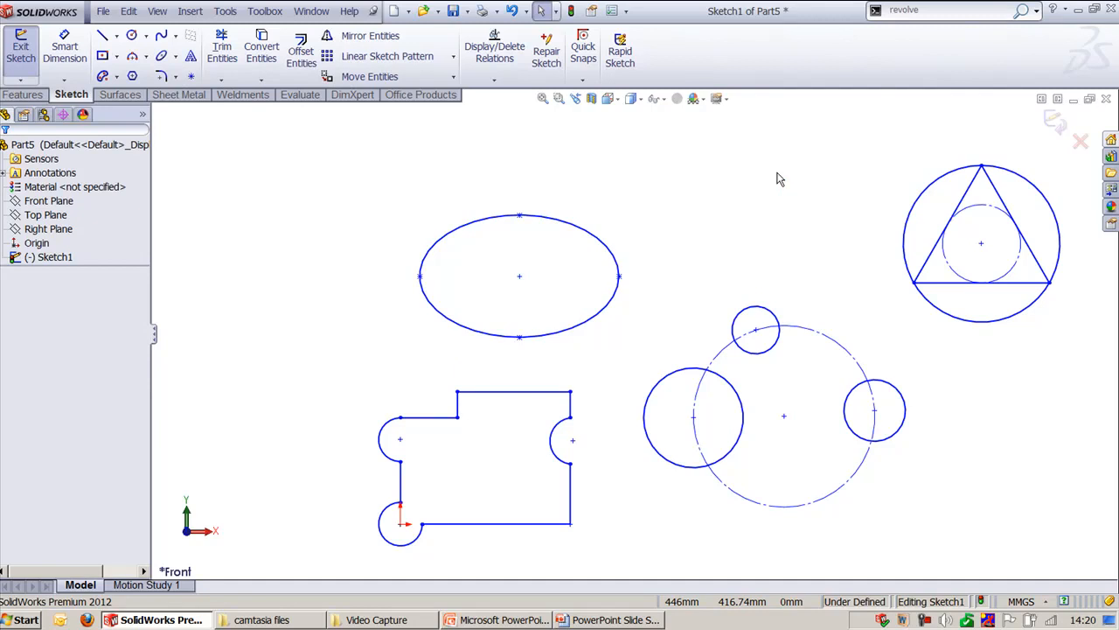
Step: Delete the profile, the three circles with their construction circle, and the triangle with its circles, keeping only the ellipse
{"action": "left_click_drag", "start_coordinate": [250, 369], "coordinate": [629, 553]}
{"action": "key", "text": "Delete"}
{"action": "mouse_move", "coordinate": [633, 284]}
{"action": "left_mouse_down"}
{"action": "mouse_move", "coordinate": [807, 460]}
{"action": "mouse_move", "coordinate": [918, 537]}
{"action": "left_mouse_up"}
{"action": "key", "text": "Delete"}
{"action": "mouse_move", "coordinate": [875, 137]}
{"action": "left_mouse_down"}
{"action": "mouse_move", "coordinate": [1039, 299]}
{"action": "mouse_move", "coordinate": [1076, 353]}
{"action": "left_mouse_up"}
{"action": "key", "text": "Delete"}
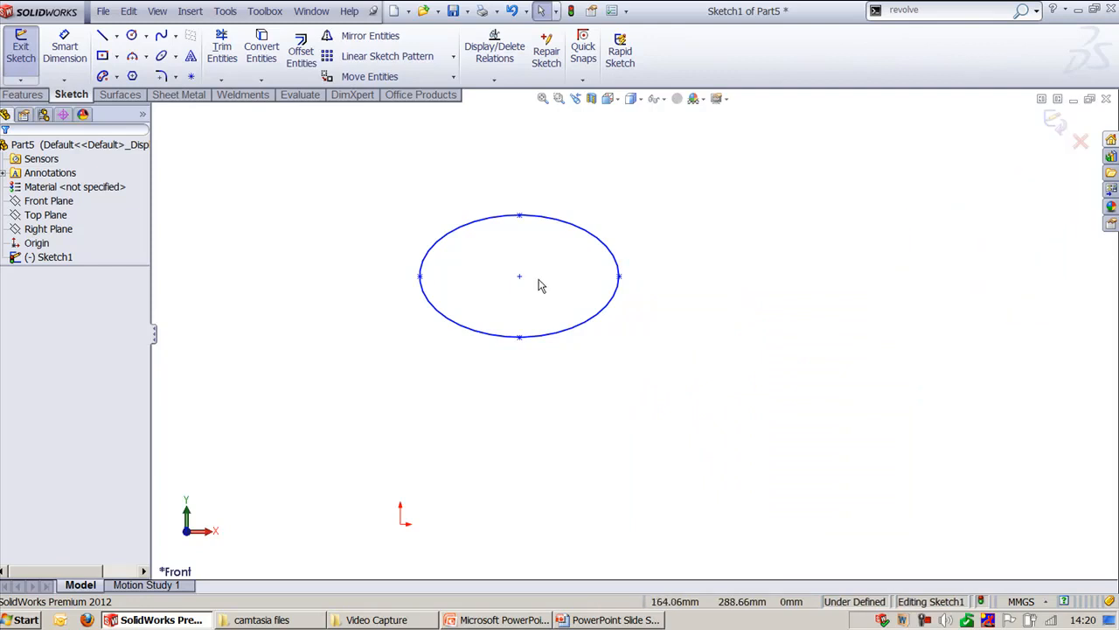
Step: Move and reshape the ellipse freehand into a tall upright ellipse above the origin
{"action": "left_click_drag", "start_coordinate": [519, 277], "coordinate": [420, 386]}
{"action": "left_click", "coordinate": [581, 457]}
{"action": "scroll", "coordinate": [581, 457], "scroll_direction": "up", "scroll_amount": 2}
{"action": "middle_click_drag", "start_coordinate": [462, 412], "coordinate": [649, 292], "text": "ctrl"}
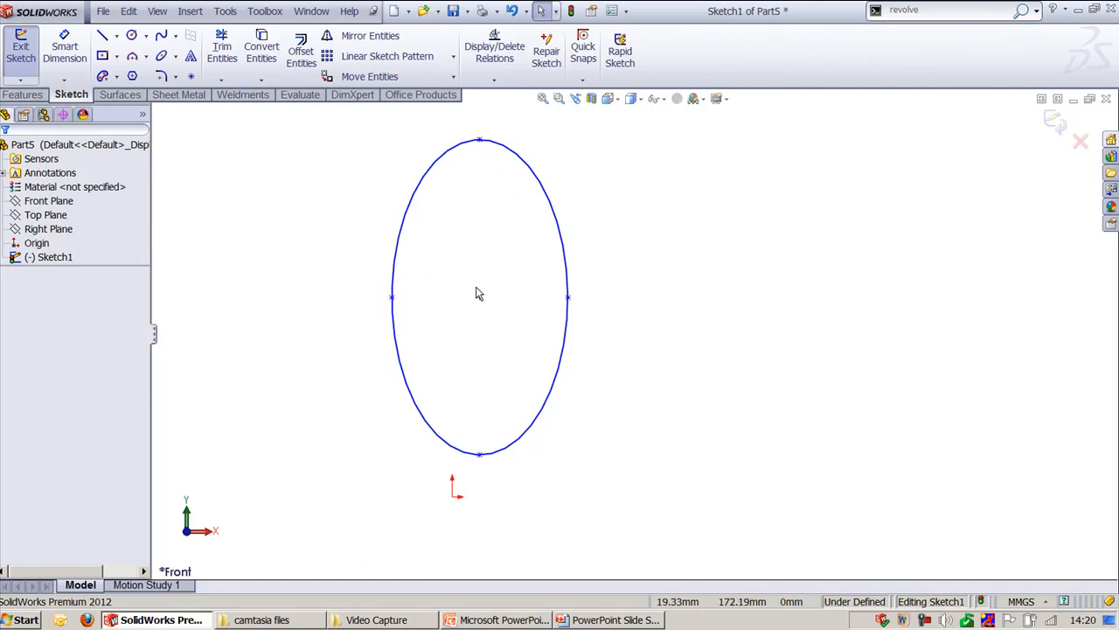
Step: Delete the tall upright ellipse above the origin to clear the sketch
{"action": "left_click", "coordinate": [479, 300]}
{"action": "left_click", "coordinate": [631, 266]}
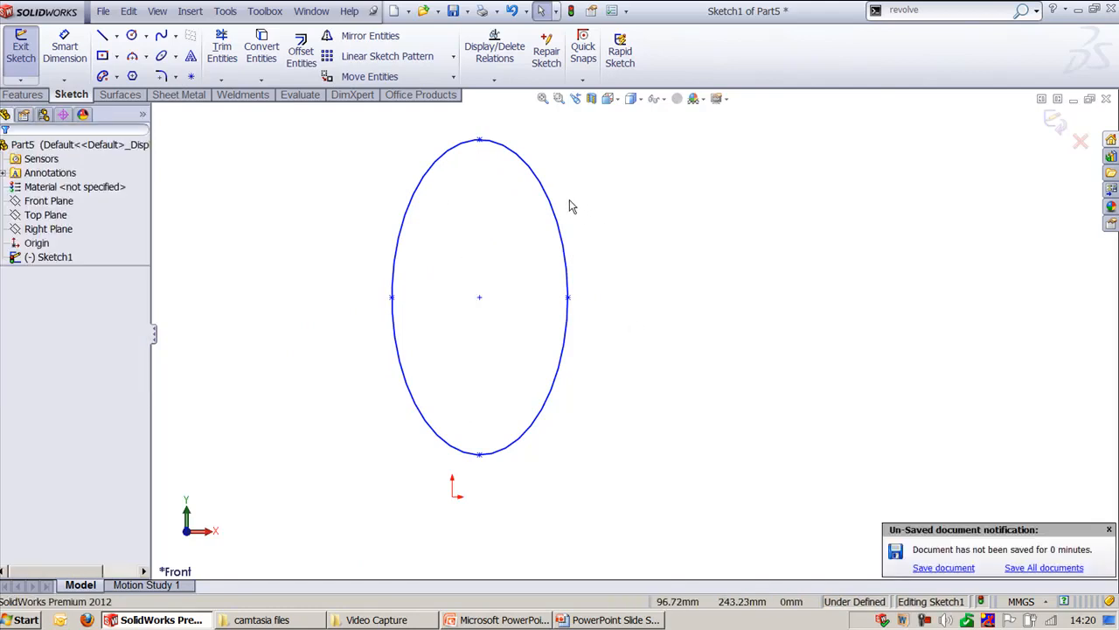
{"action": "key", "text": "Delete"}
Step: Sketch a partial ellipse centred on the origin with radii of about 125 mm and 86 mm, covering the upper-right quarter
{"action": "middle_click_drag", "start_coordinate": [533, 475], "coordinate": [636, 366], "text": "ctrl"}
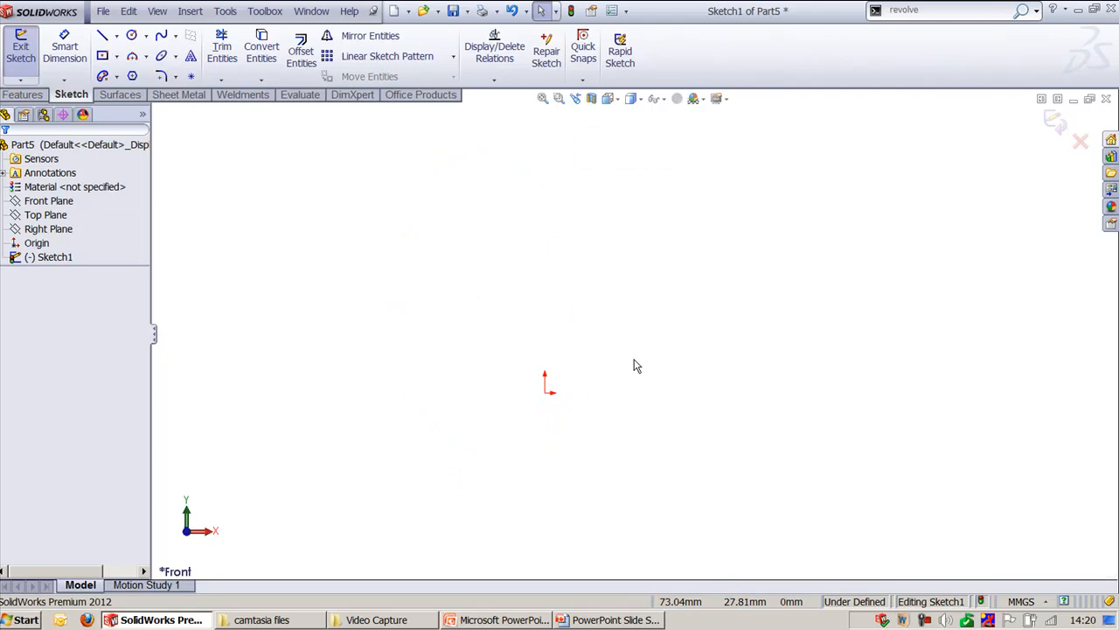
{"action": "left_click", "coordinate": [224, 11]}
{"action": "mouse_move", "coordinate": [319, 201]}
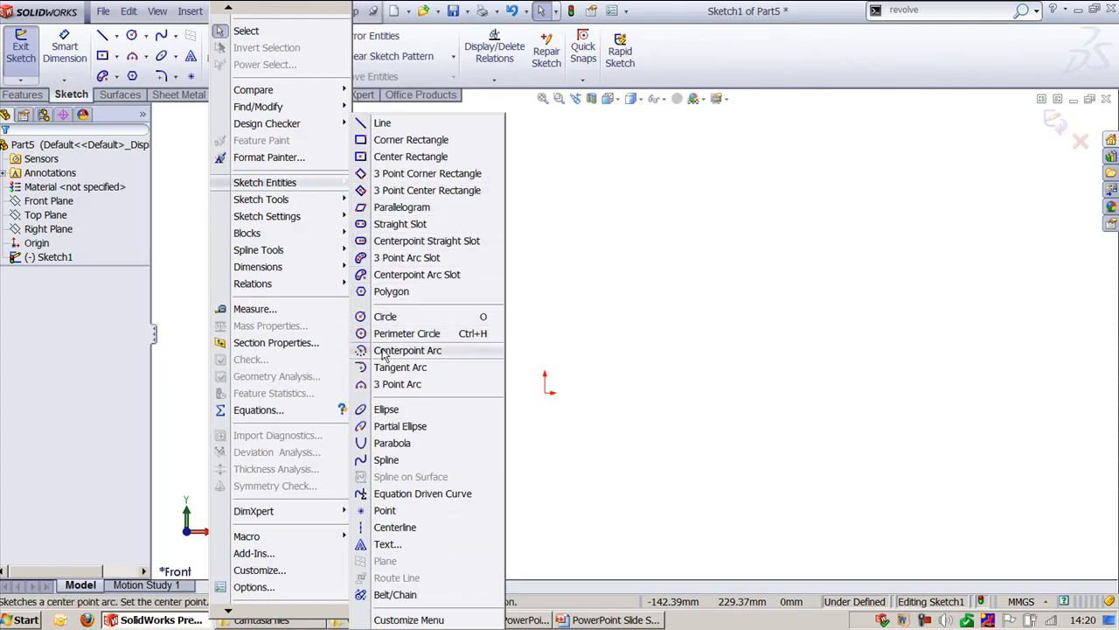
{"action": "left_click", "coordinate": [397, 432]}
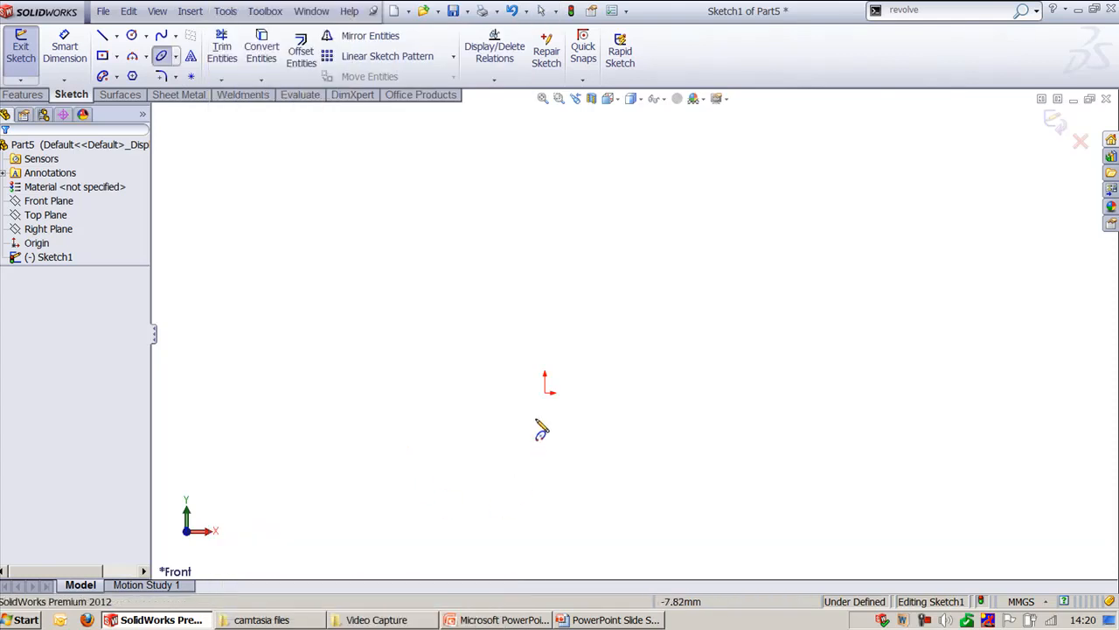
{"action": "left_click", "coordinate": [545, 392]}
{"action": "left_click", "coordinate": [698, 393]}
{"action": "left_click", "coordinate": [540, 290]}
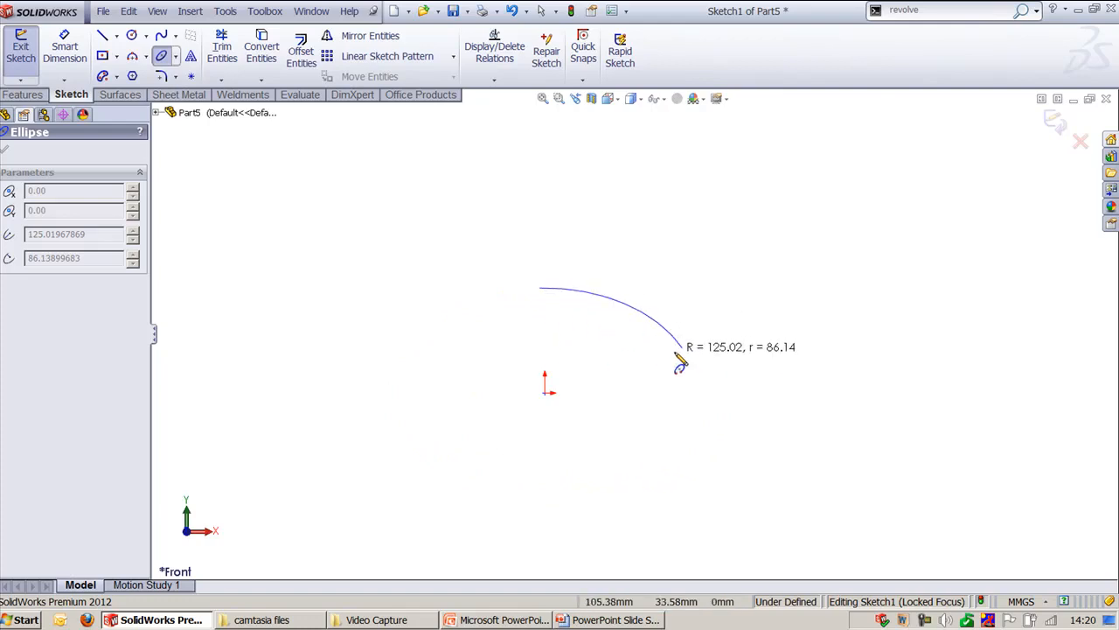
{"action": "left_click", "coordinate": [698, 388]}
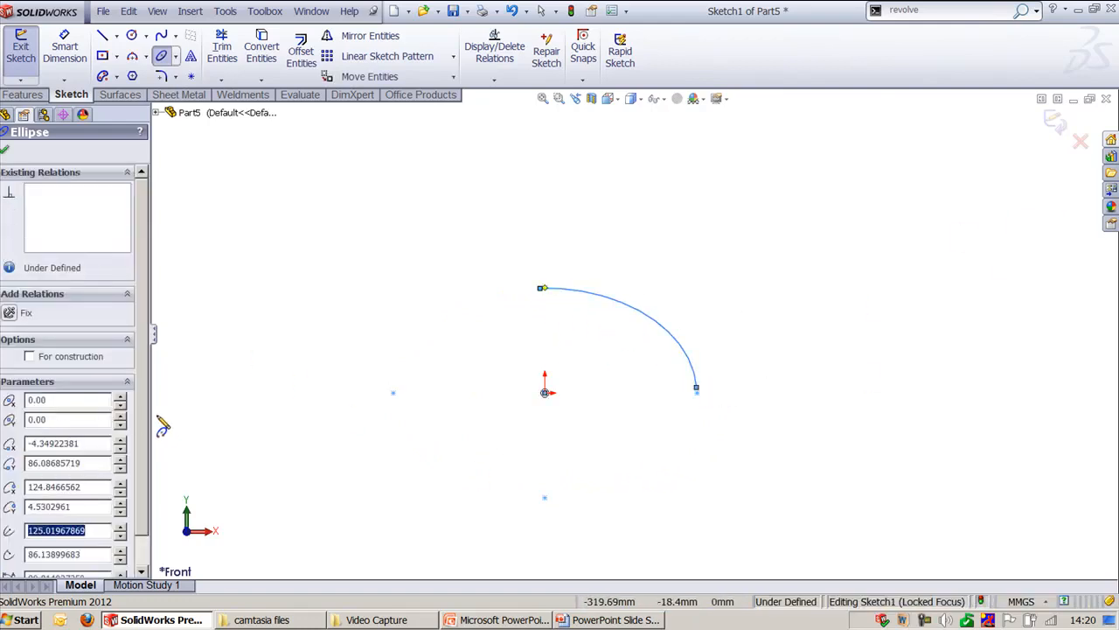
Step: Stretch the partial ellipse horizontally by increasing its major radius to beyond 145 mm
{"action": "scroll", "coordinate": [137, 441], "scroll_direction": "down", "scroll_amount": 1}
{"action": "left_click", "coordinate": [122, 495]}
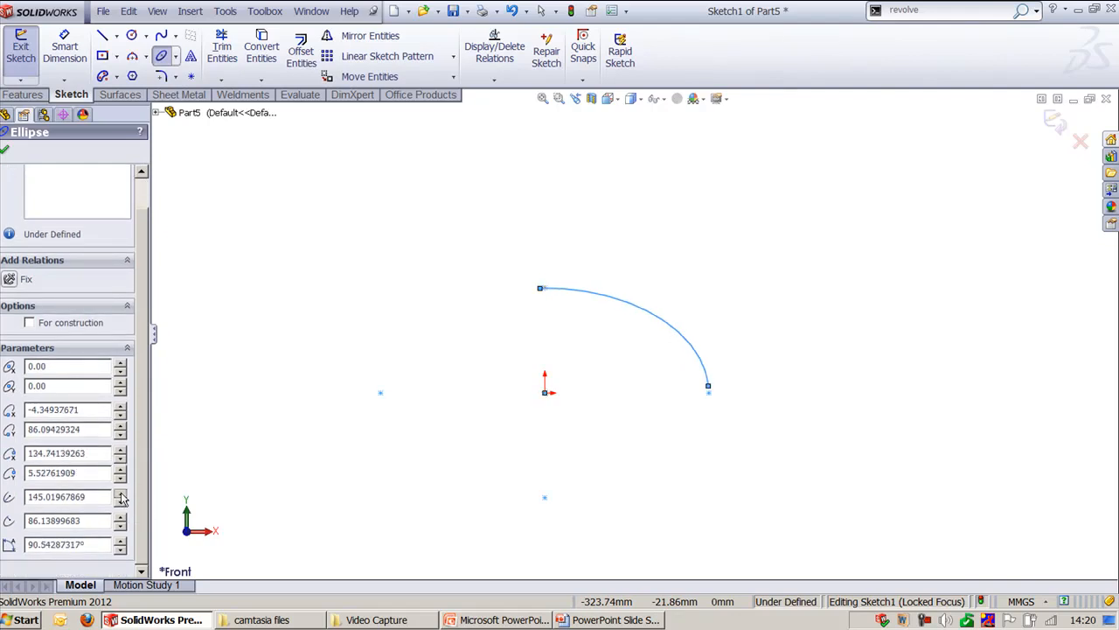
{"action": "left_click", "coordinate": [245, 243]}
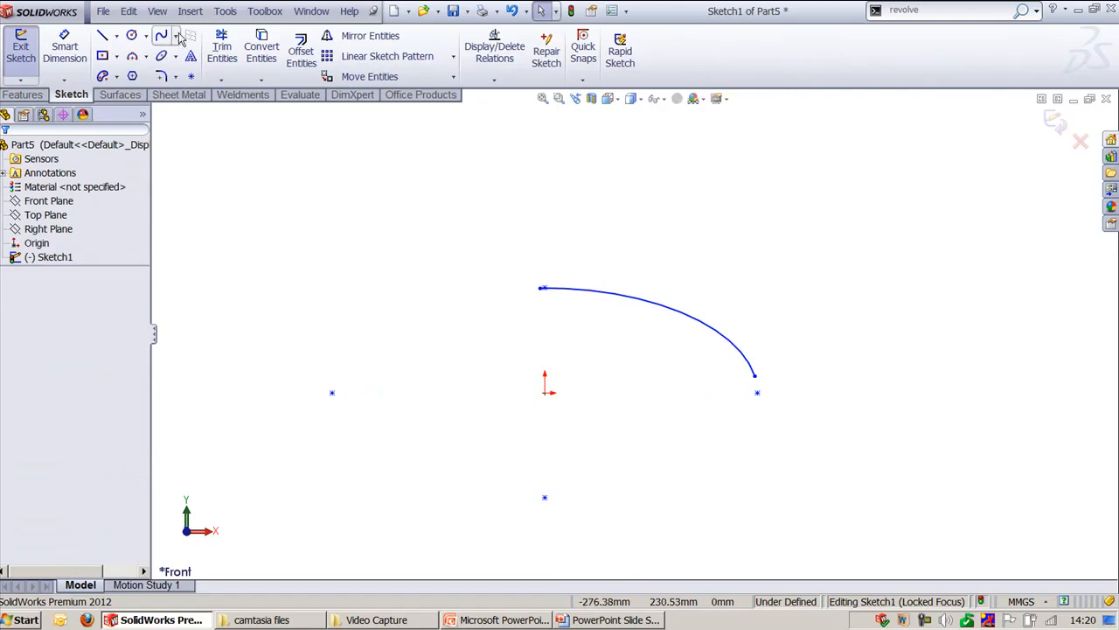
Step: Sketch an upward-opening parabola with its focus on the origin, its apex about 127 mm below, and ends about 365 mm to either side
{"action": "left_click", "coordinate": [225, 11]}
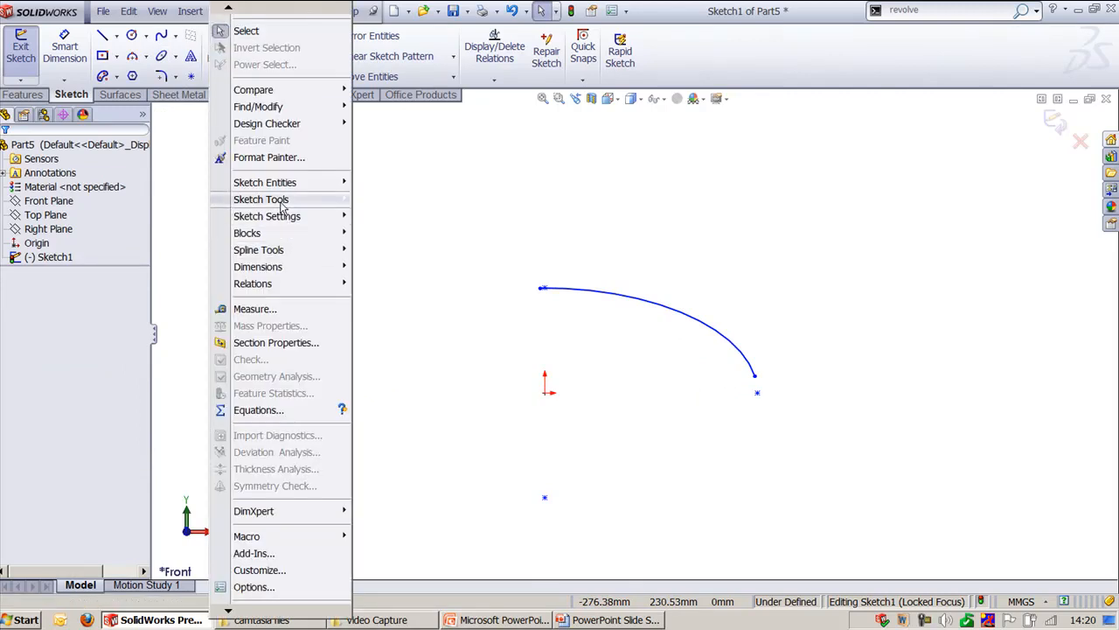
{"action": "mouse_move", "coordinate": [288, 183]}
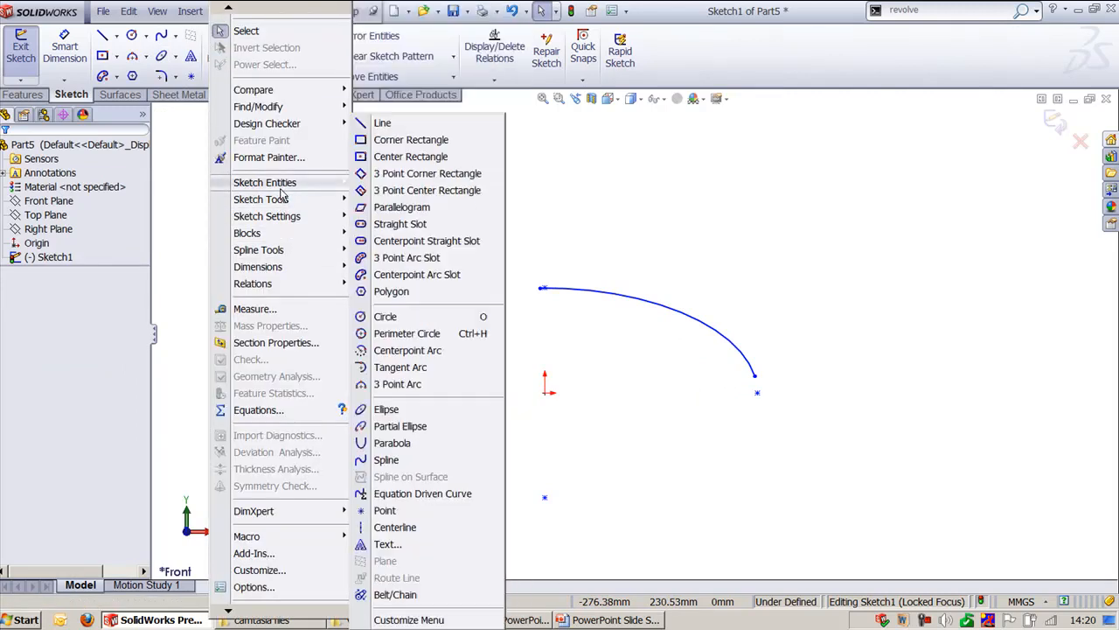
{"action": "left_click", "coordinate": [408, 447]}
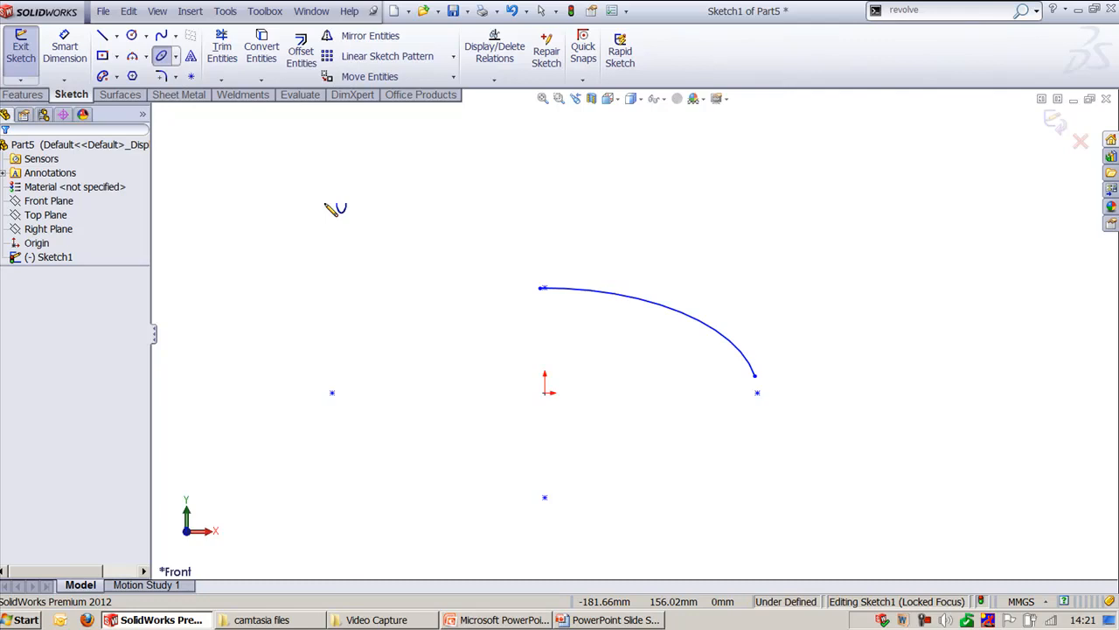
{"action": "scroll", "coordinate": [603, 371], "scroll_direction": "up", "scroll_amount": 2}
{"action": "scroll", "coordinate": [607, 367], "scroll_direction": "down", "scroll_amount": 2}
{"action": "middle_click_drag", "start_coordinate": [576, 342], "coordinate": [617, 402], "text": "ctrl"}
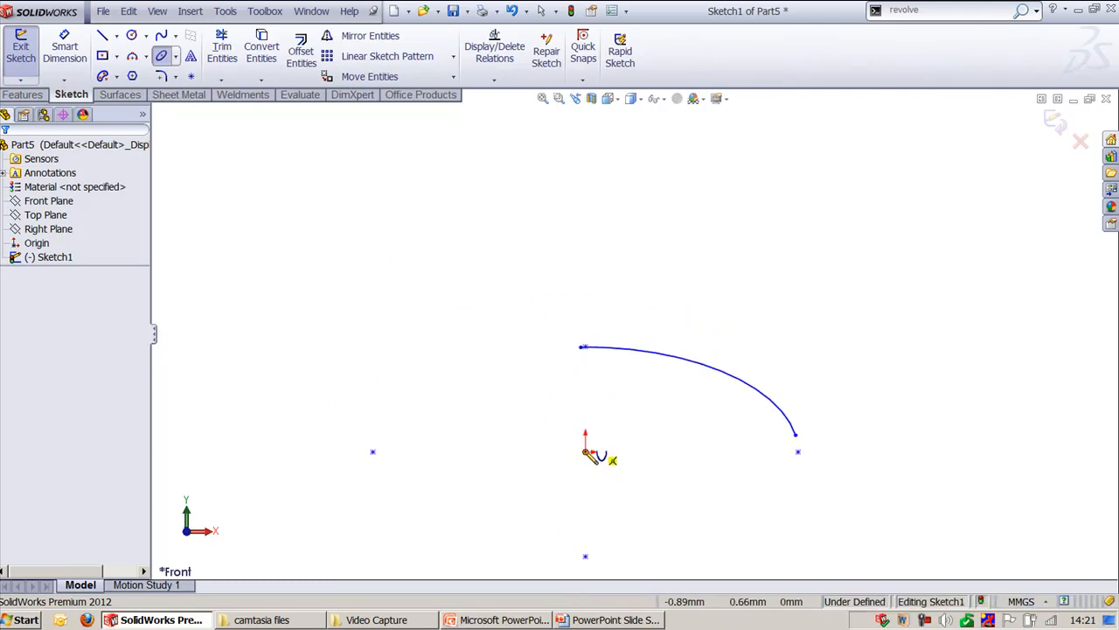
{"action": "left_click", "coordinate": [586, 450]}
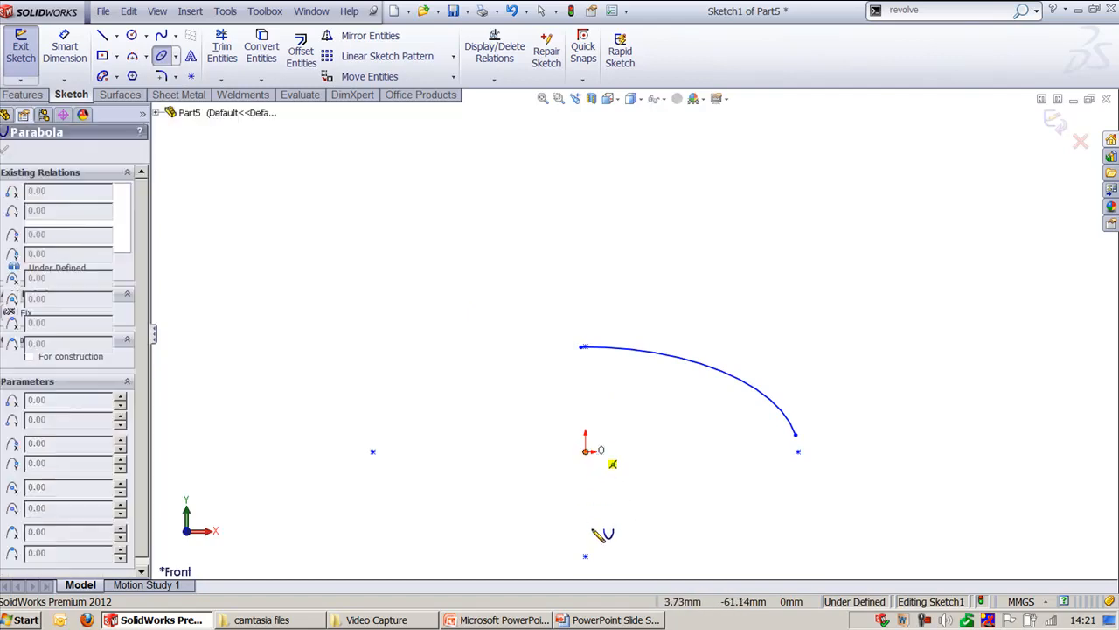
{"action": "middle_click_drag", "start_coordinate": [597, 485], "coordinate": [589, 398], "text": "ctrl"}
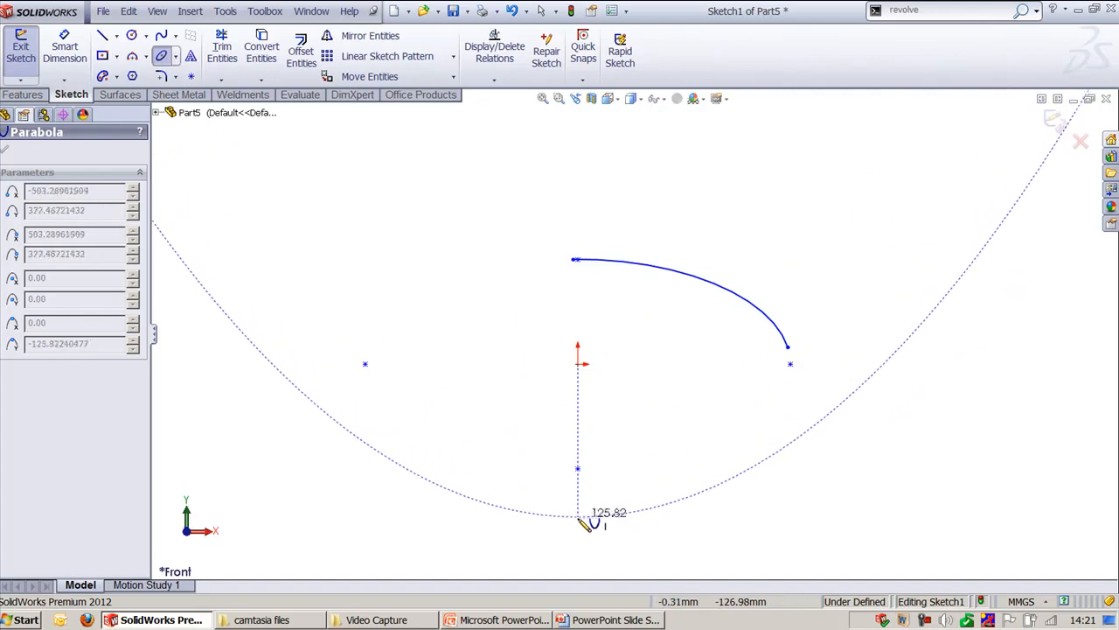
{"action": "left_click", "coordinate": [584, 522]}
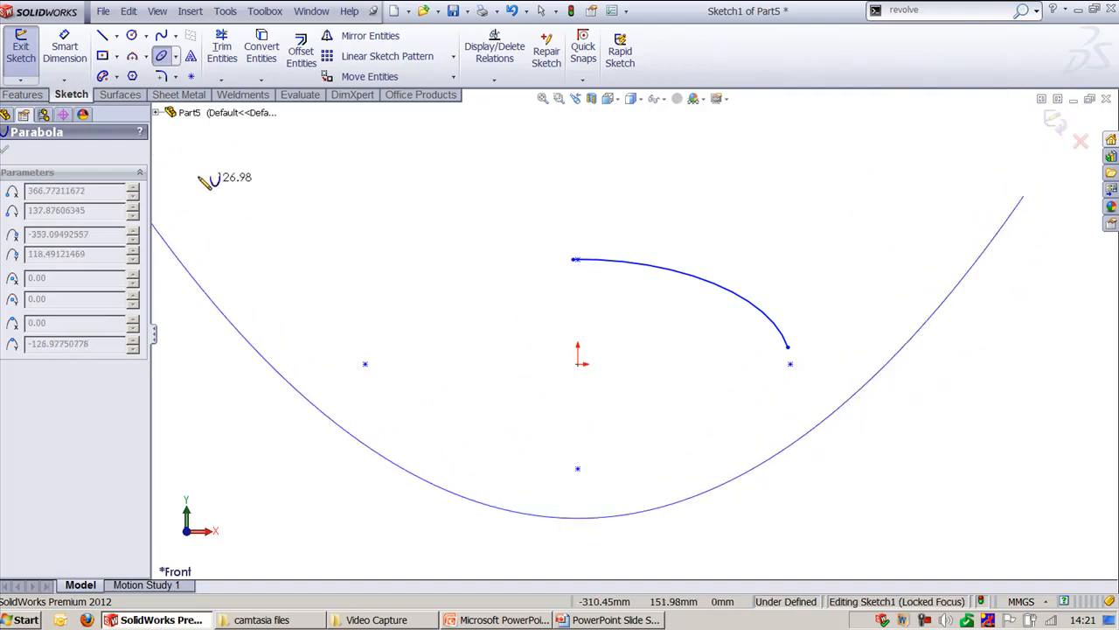
{"action": "middle_click_drag", "start_coordinate": [283, 217], "coordinate": [385, 299], "text": "ctrl"}
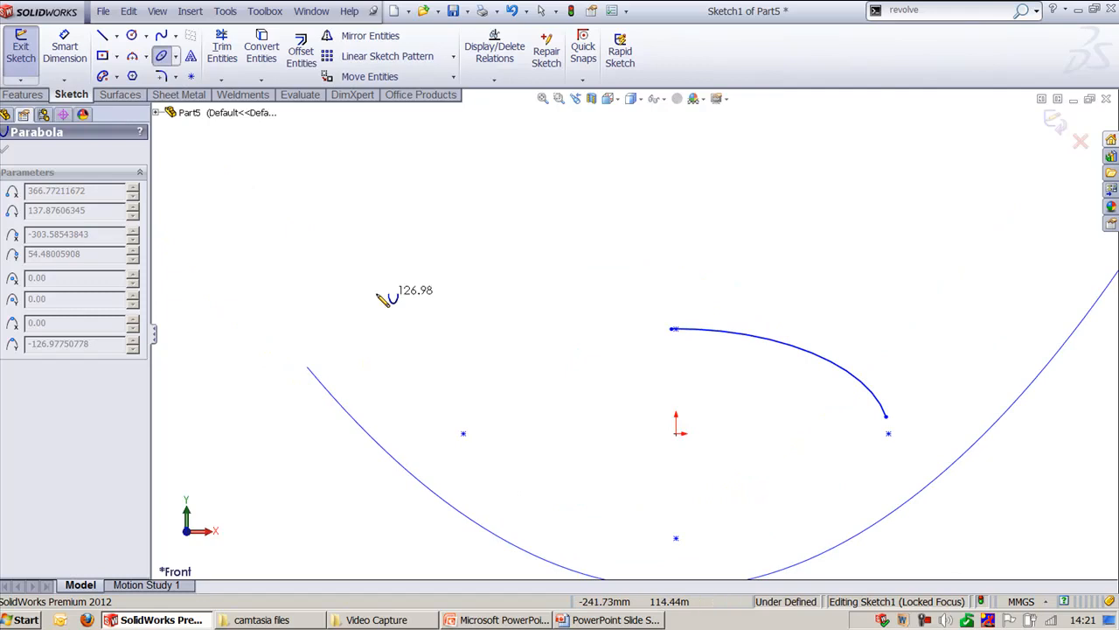
{"action": "left_click", "coordinate": [277, 246]}
{"action": "key", "text": "z"}
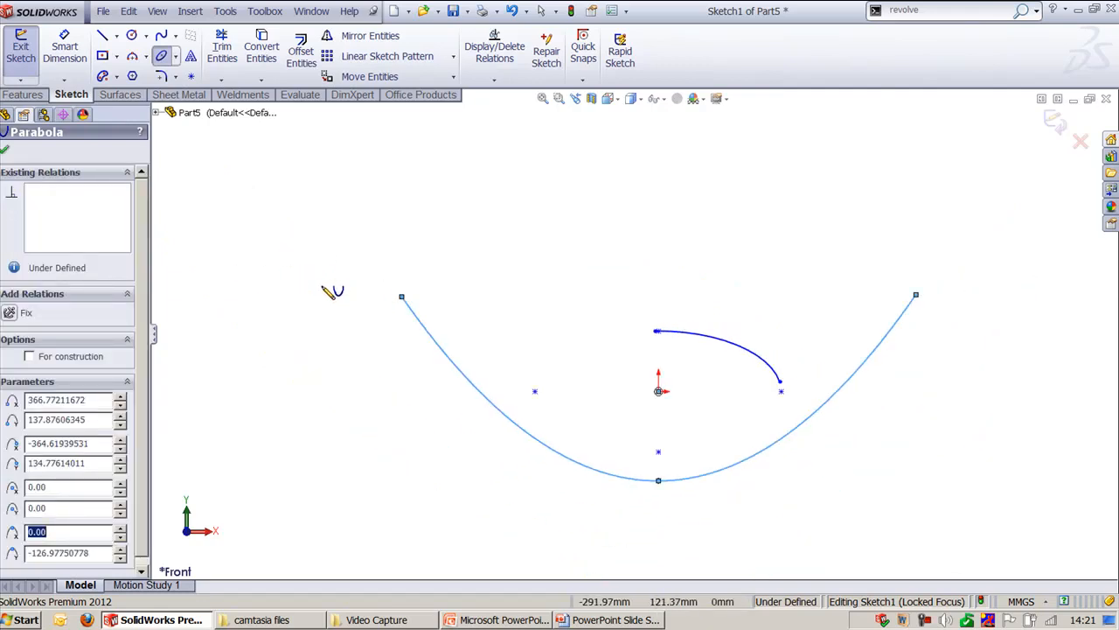
{"action": "key", "text": "Escape"}
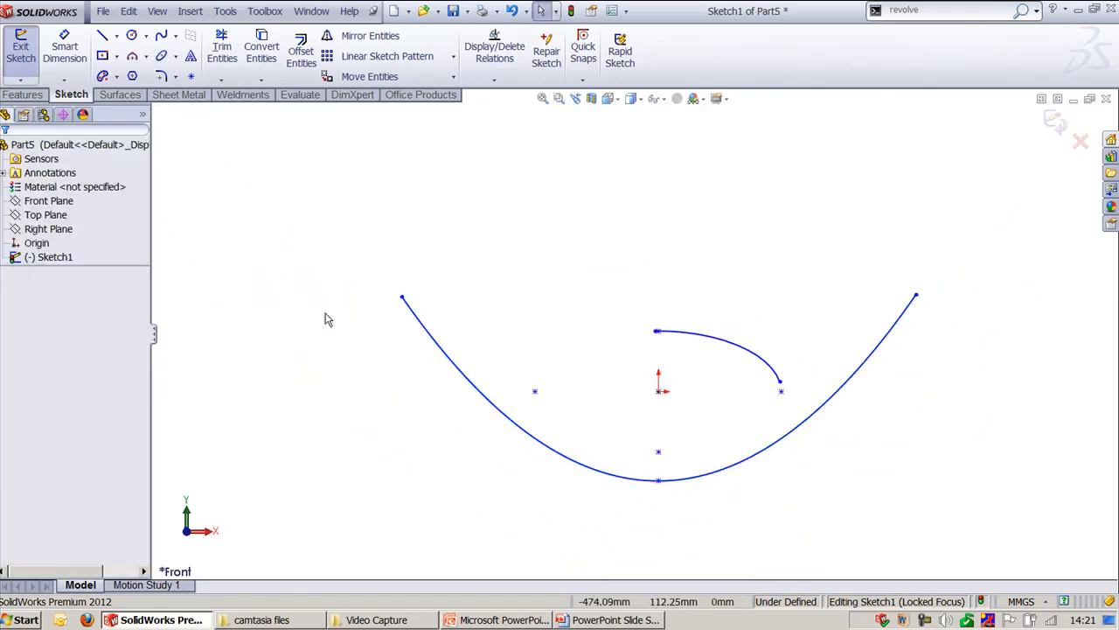
Step: Delete the parabola and the partial ellipse, leaving the sketch empty
{"action": "left_click", "coordinate": [505, 427]}
{"action": "left_click", "coordinate": [466, 461]}
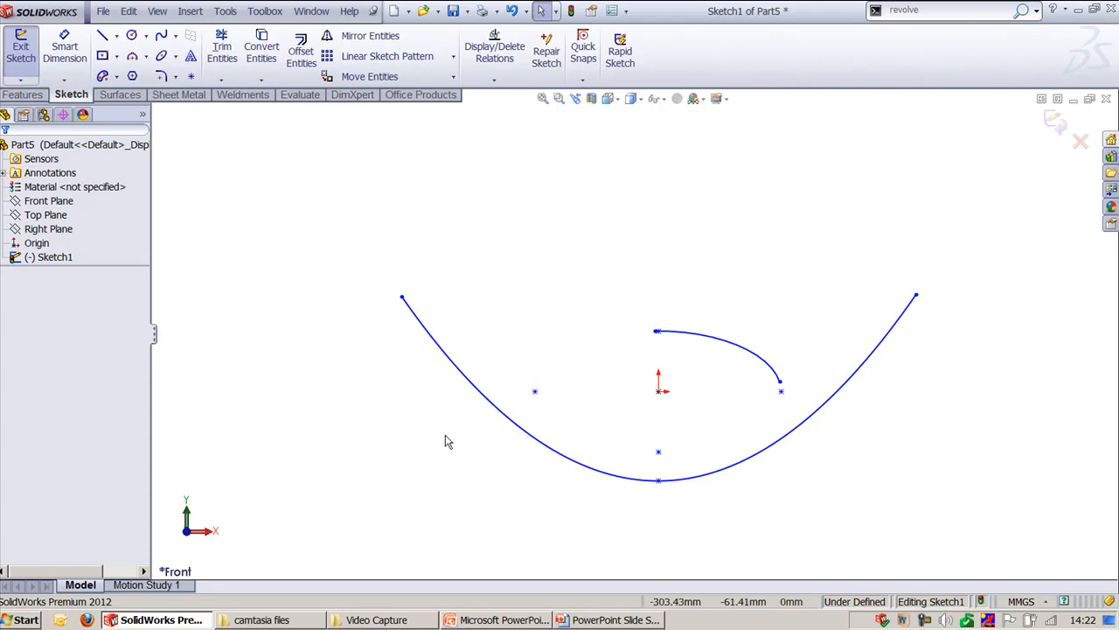
{"action": "left_click", "coordinate": [427, 341]}
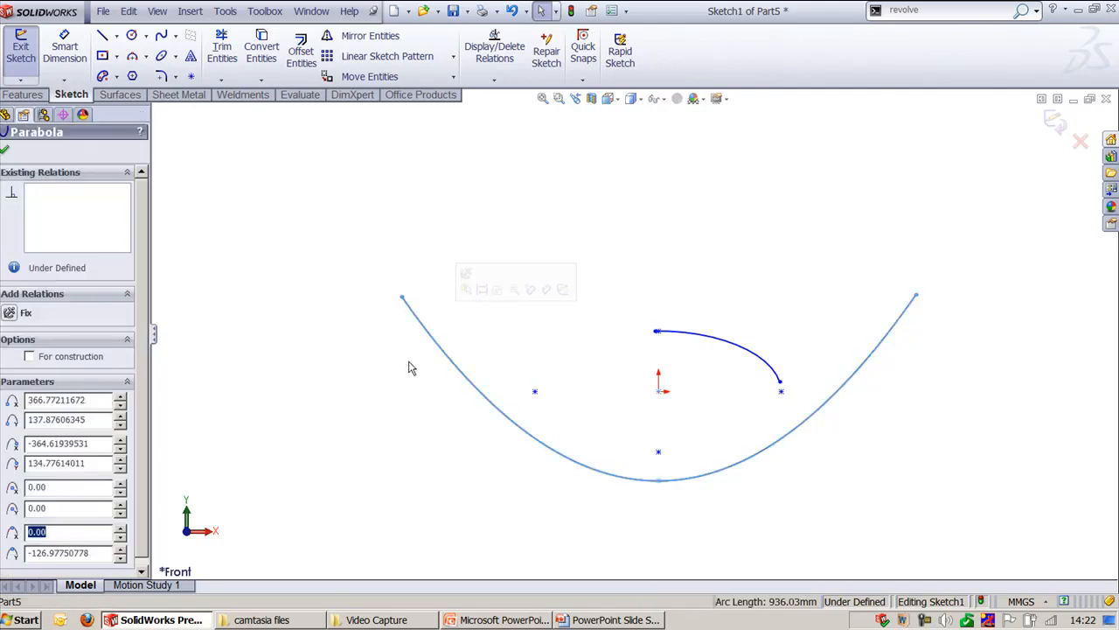
{"action": "key", "text": "Delete"}
{"action": "left_click", "coordinate": [715, 339]}
{"action": "key", "text": "Delete"}
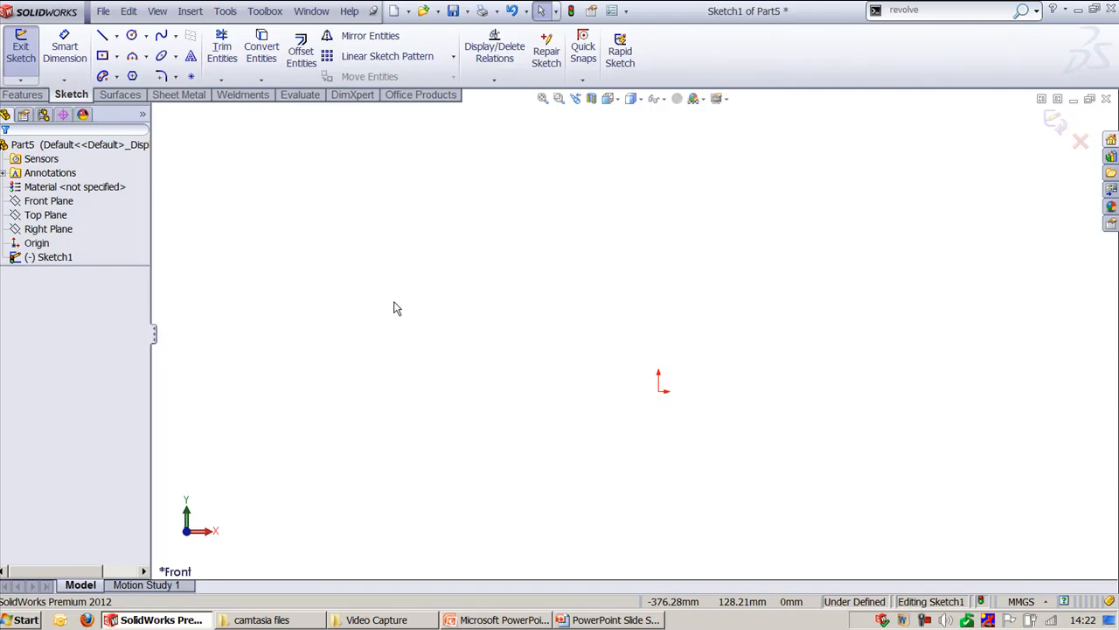
Step: Sketch a closed, rounded spline through six points around the origin, about 2034 mm in total length
{"action": "left_click", "coordinate": [162, 37]}
{"action": "scroll", "coordinate": [376, 353], "scroll_direction": "up", "scroll_amount": 4}
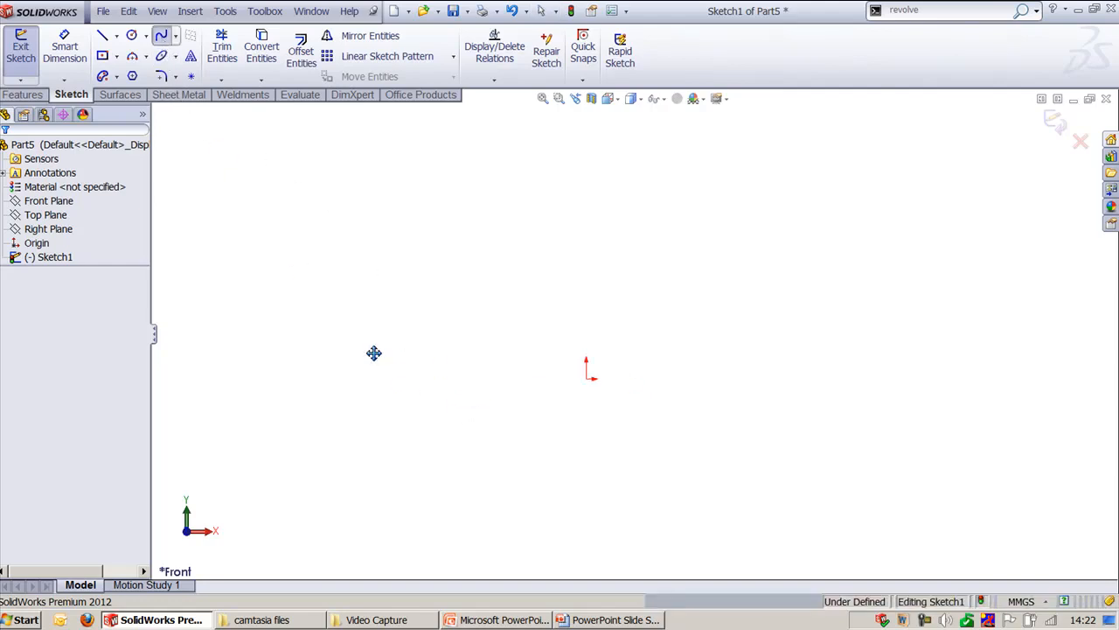
{"action": "left_click", "coordinate": [301, 292]}
{"action": "left_click", "coordinate": [512, 216]}
{"action": "left_click", "coordinate": [826, 351]}
{"action": "left_click", "coordinate": [784, 495]}
{"action": "left_click", "coordinate": [572, 523]}
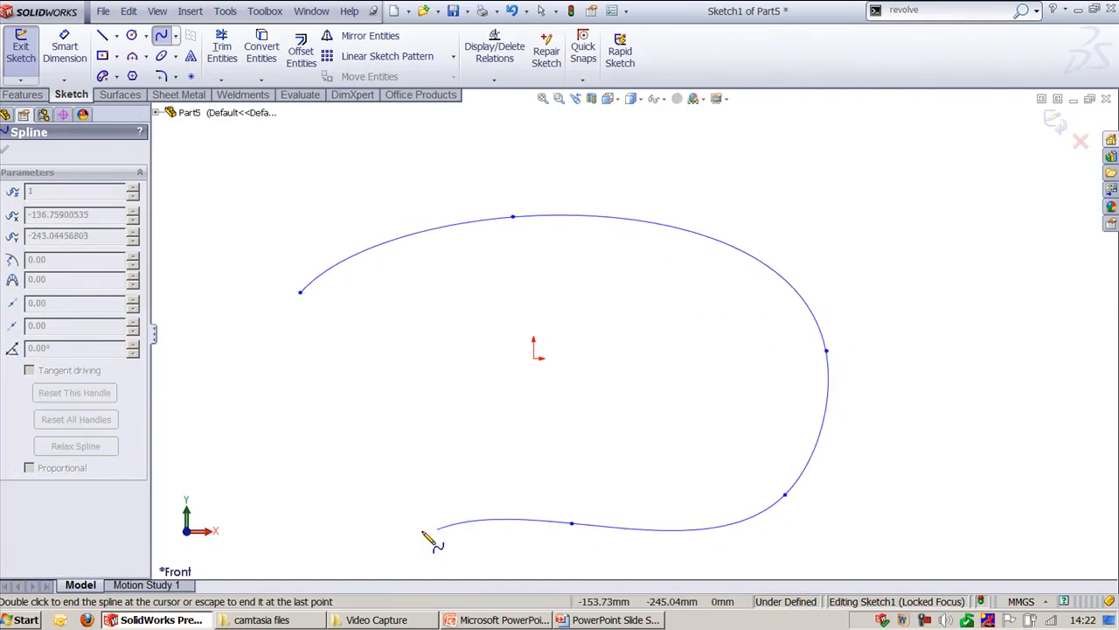
{"action": "left_click", "coordinate": [327, 474]}
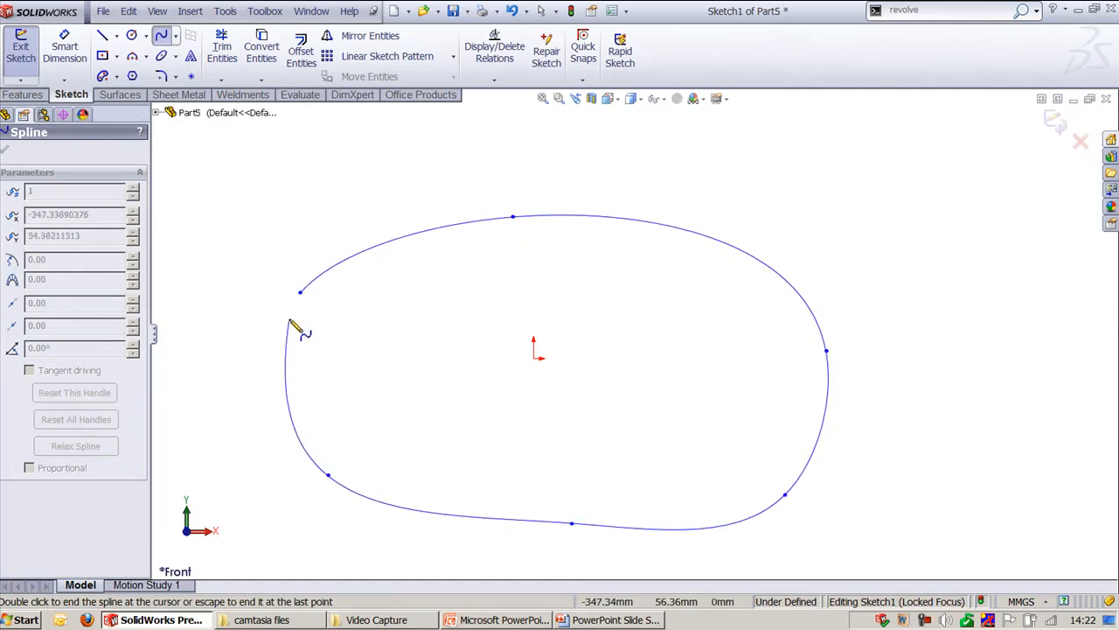
{"action": "left_click", "coordinate": [301, 293]}
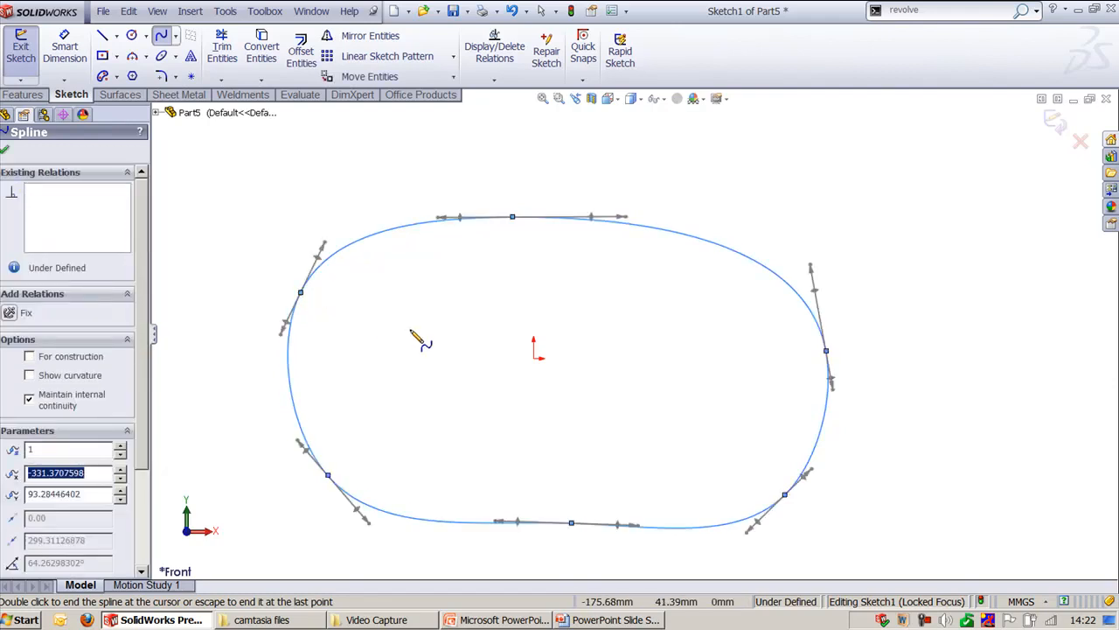
{"action": "key", "text": "Escape"}
Step: Show the curvature comb on the closed spline and accept the preset curvature scale and density
{"action": "middle_click_drag", "start_coordinate": [464, 342], "coordinate": [534, 329], "text": "ctrl"}
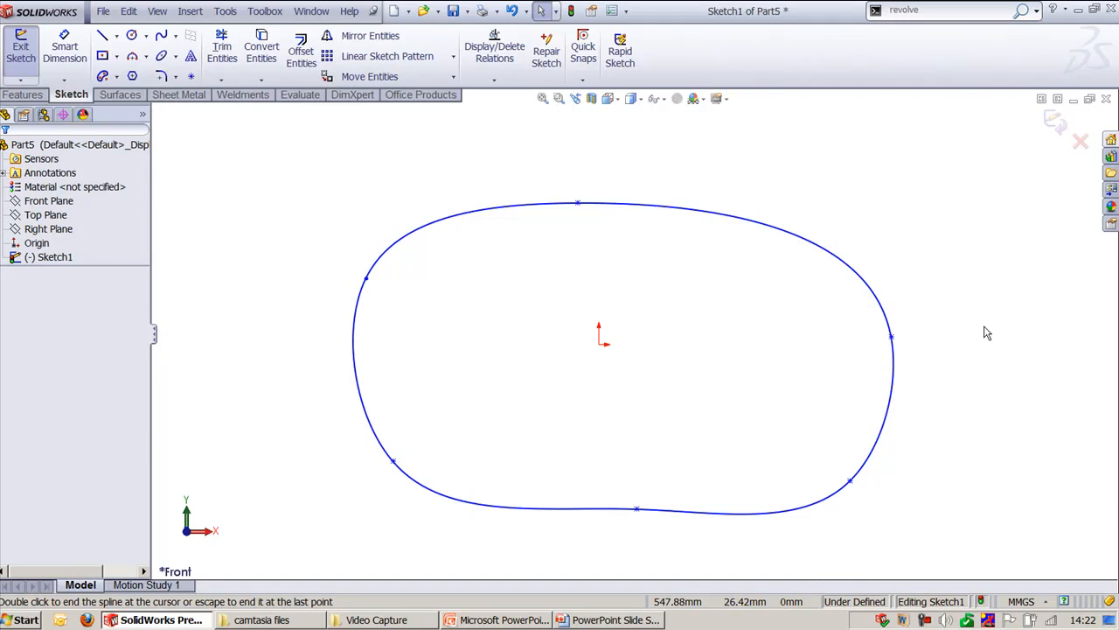
{"action": "left_click", "coordinate": [722, 219]}
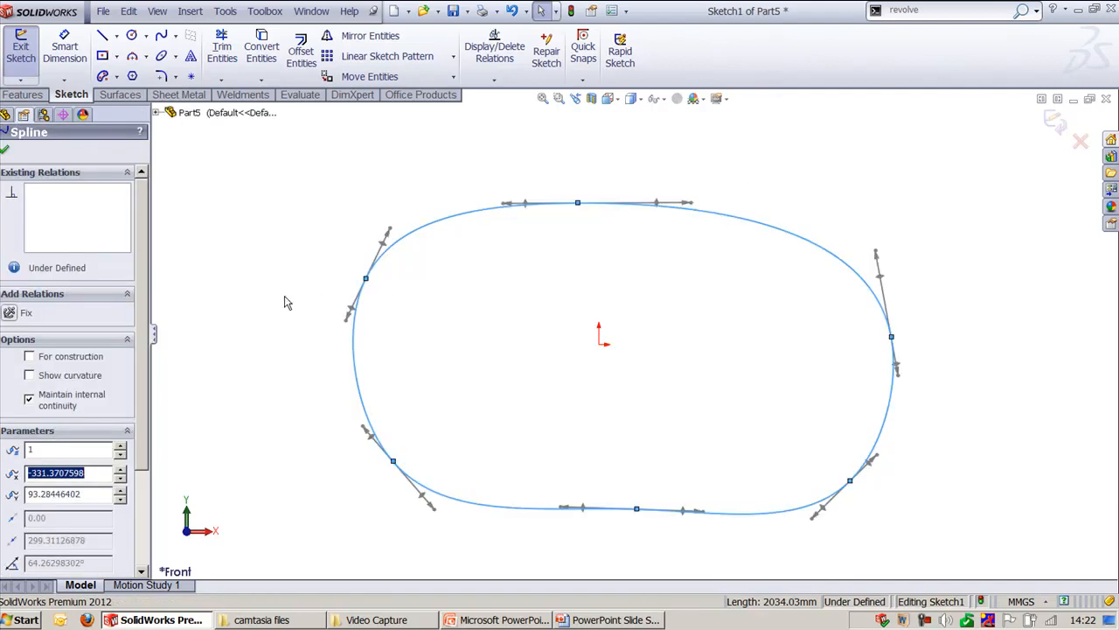
{"action": "left_click", "coordinate": [72, 378]}
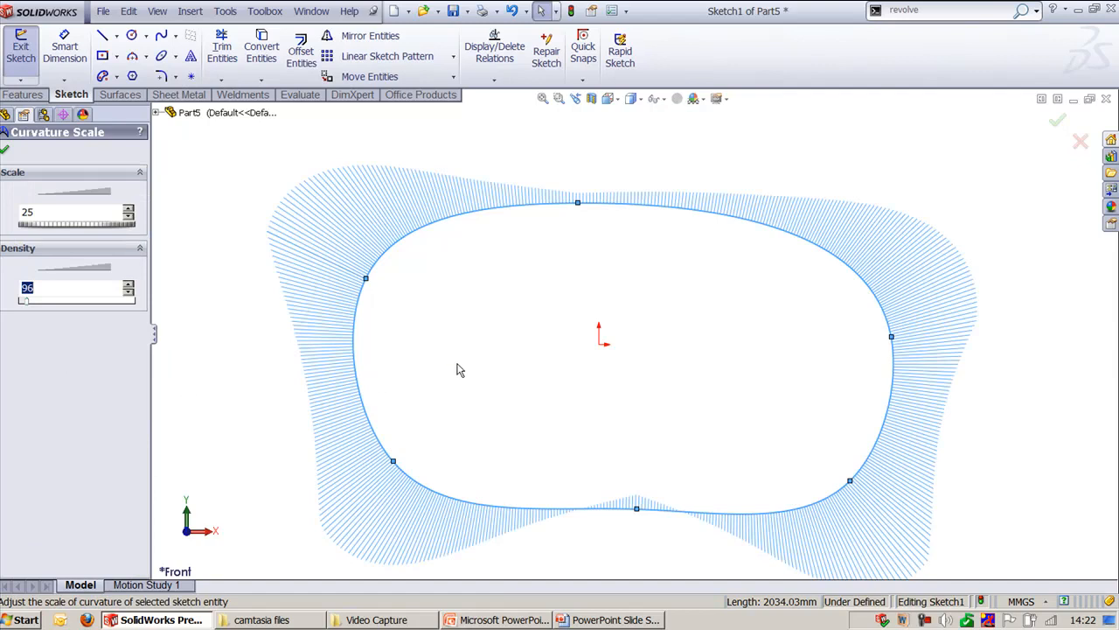
{"action": "left_click", "coordinate": [5, 148]}
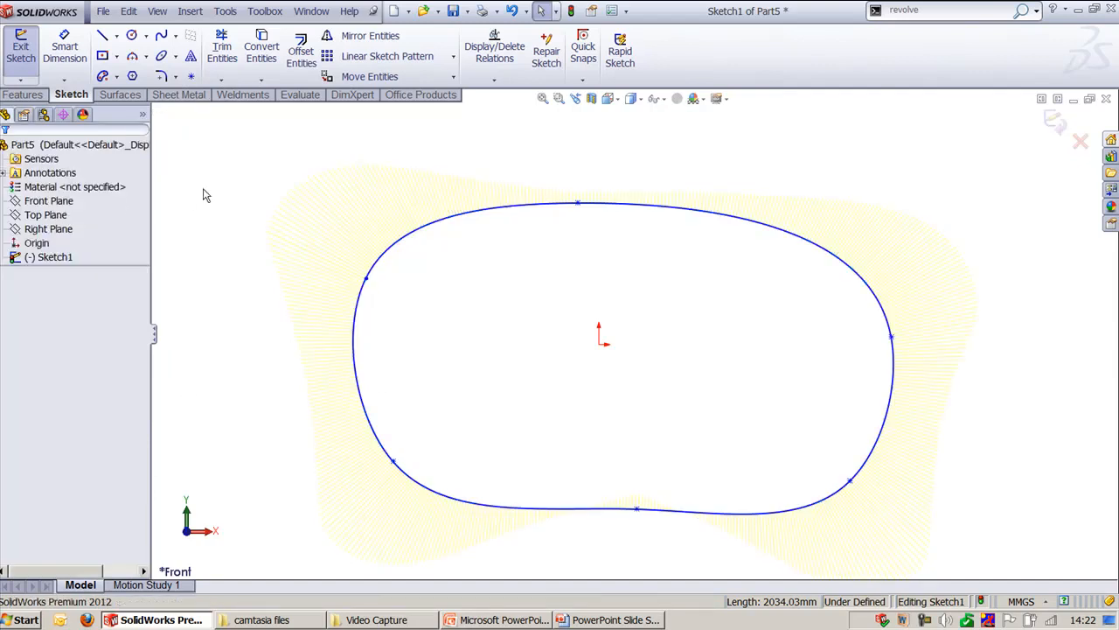
Step: Hide the spline's curvature comb, review its remaining parameters and close its properties
{"action": "left_click", "coordinate": [386, 255]}
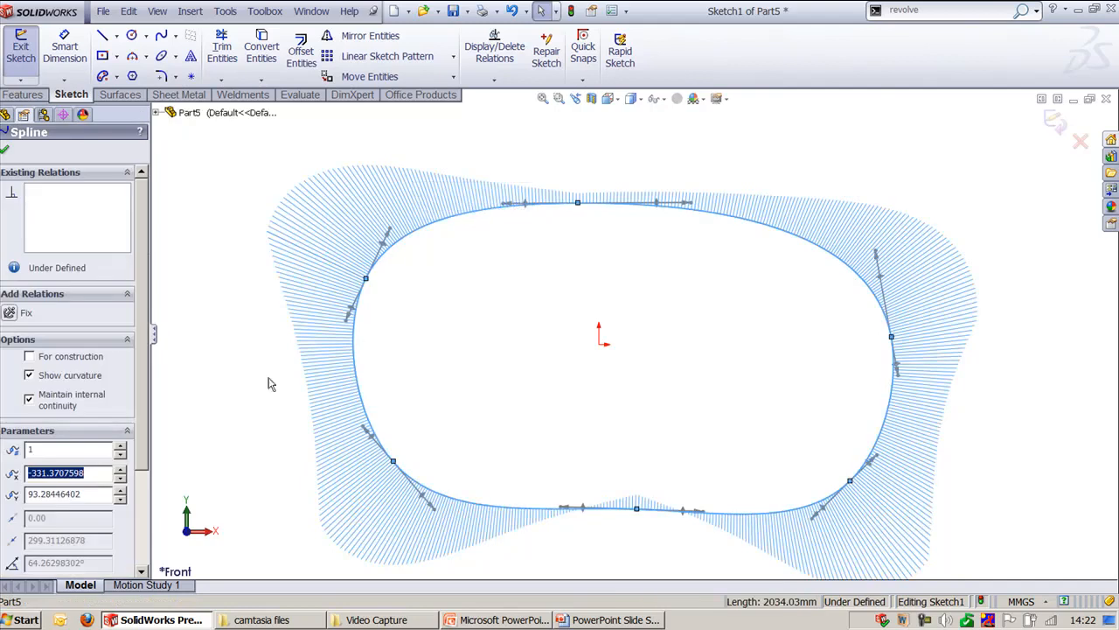
{"action": "left_click", "coordinate": [29, 375]}
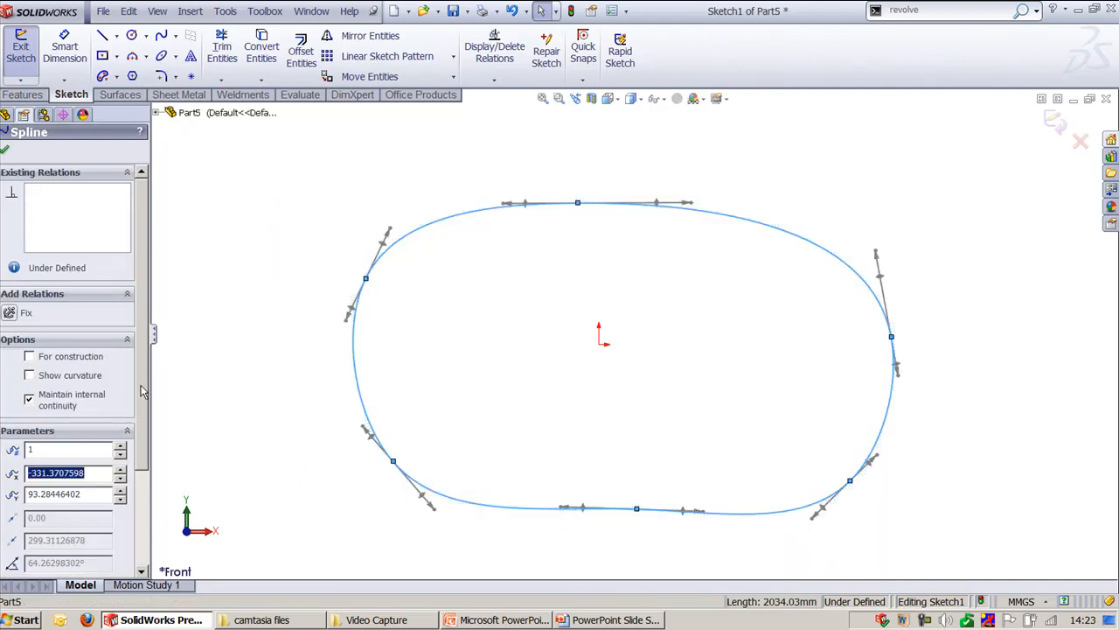
{"action": "left_click_drag", "start_coordinate": [143, 392], "coordinate": [147, 518]}
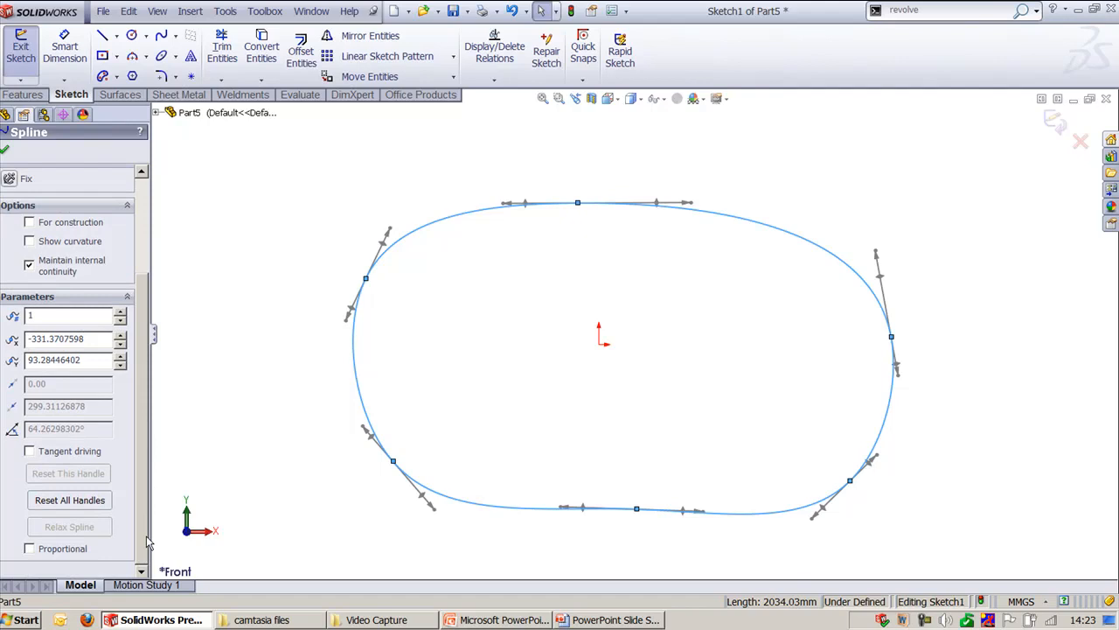
{"action": "left_click", "coordinate": [6, 150]}
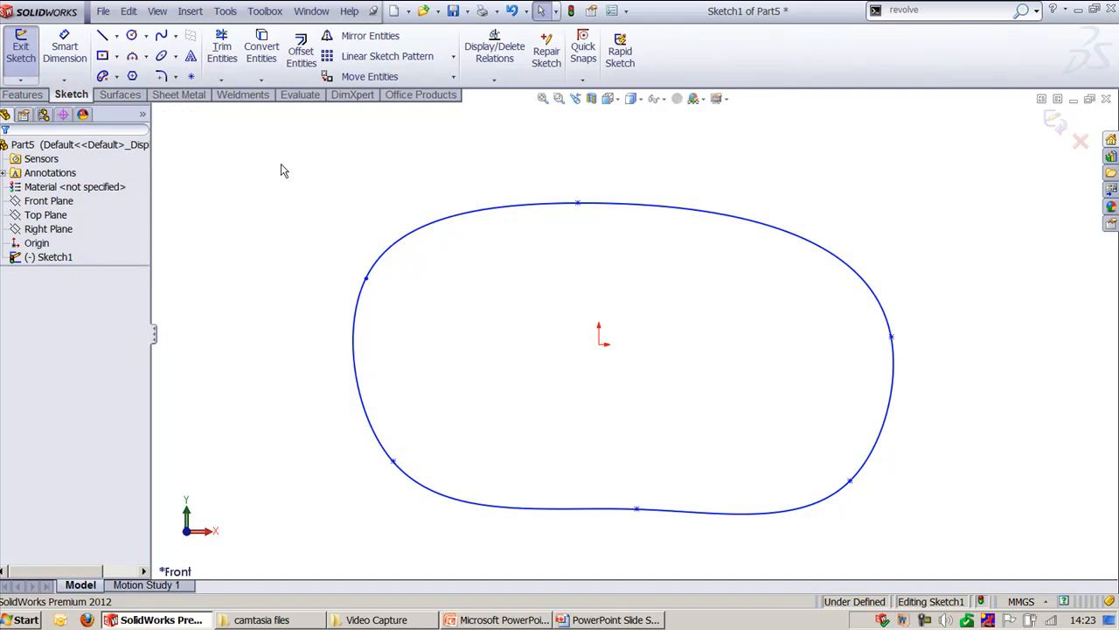
{"action": "left_click", "coordinate": [224, 10]}
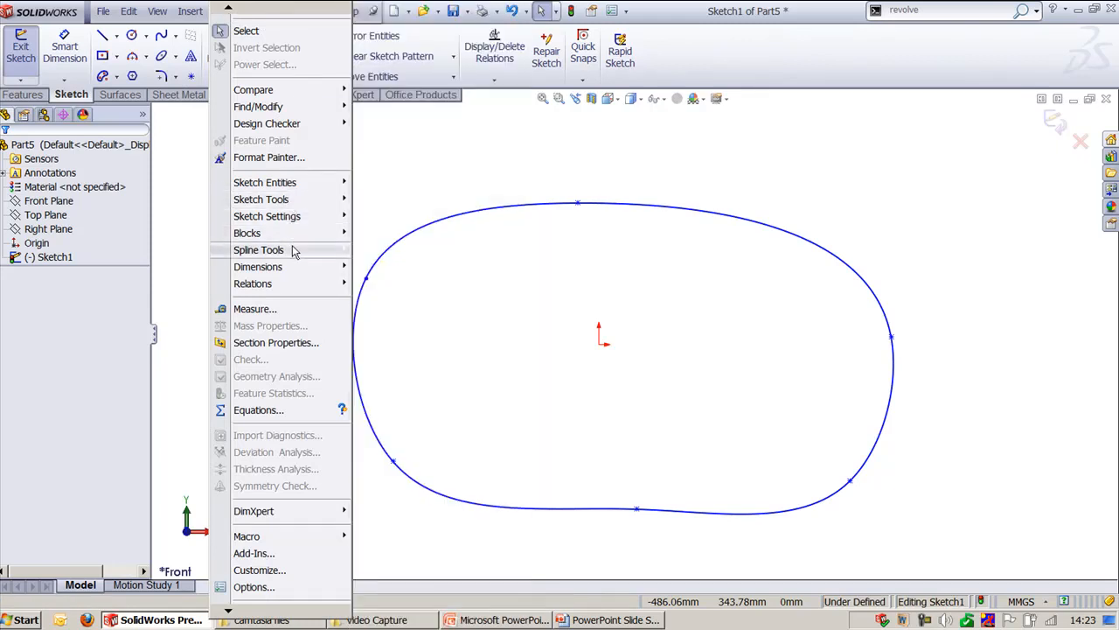
{"action": "mouse_move", "coordinate": [294, 252]}
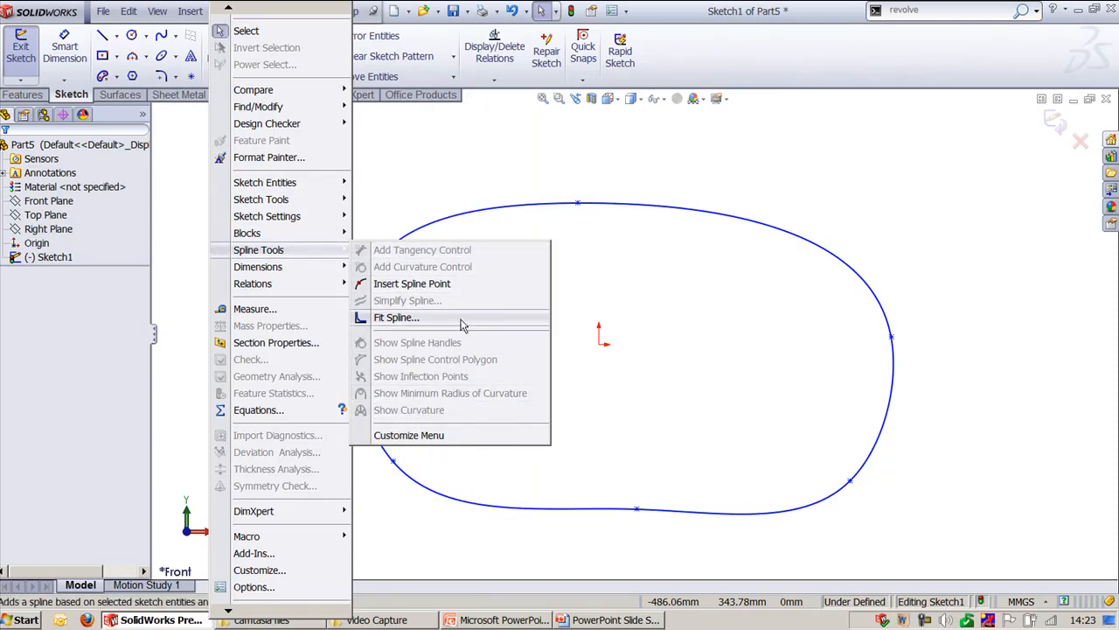
{"action": "left_click", "coordinate": [749, 78]}
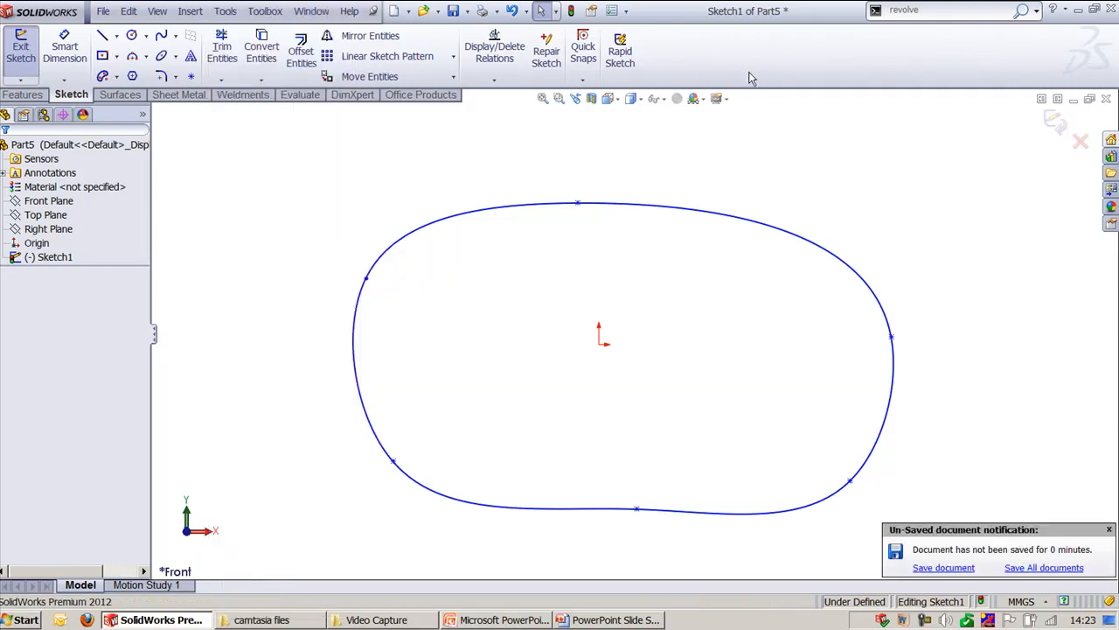